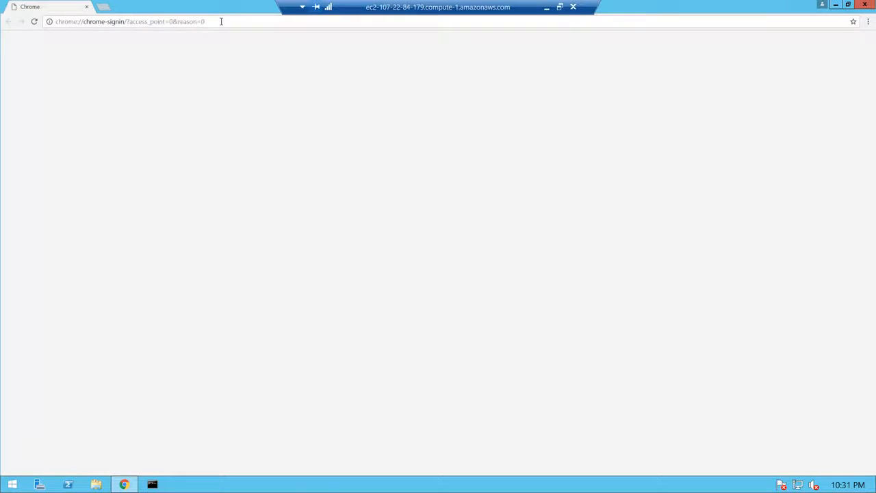
# Go to the Office 365 portal from the browser address bar.
pyautogui.click(222, 22)
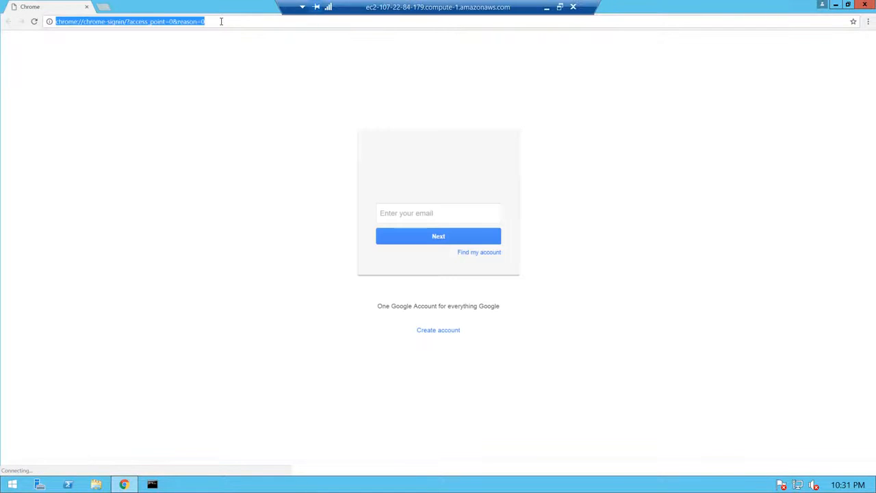
pyautogui.write('portal.office.com')
pyautogui.press('Return')
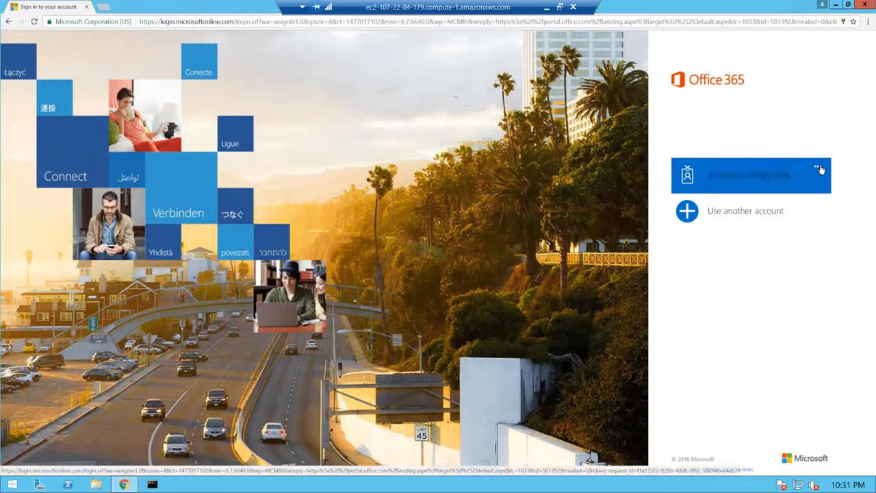
# Forget the remembered account, then sign in with the administrator's work e-mail and password.
pyautogui.click(819, 167)
pyautogui.click(748, 179)
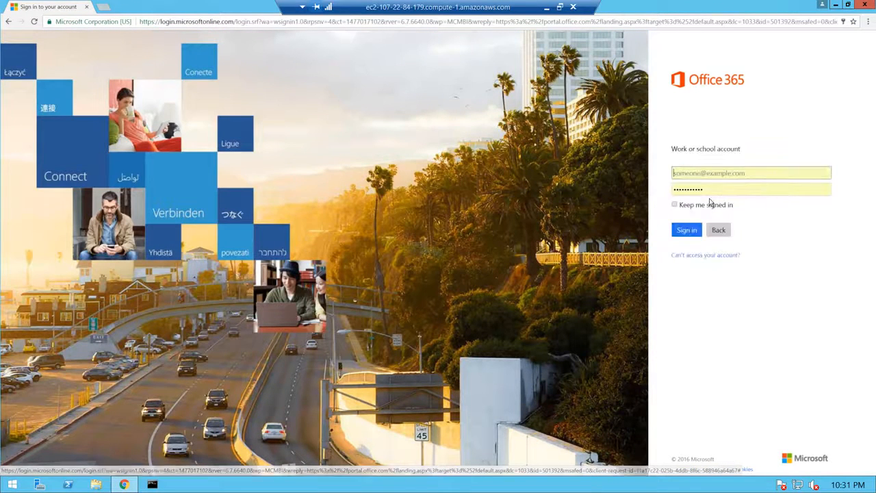
pyautogui.click(750, 175)
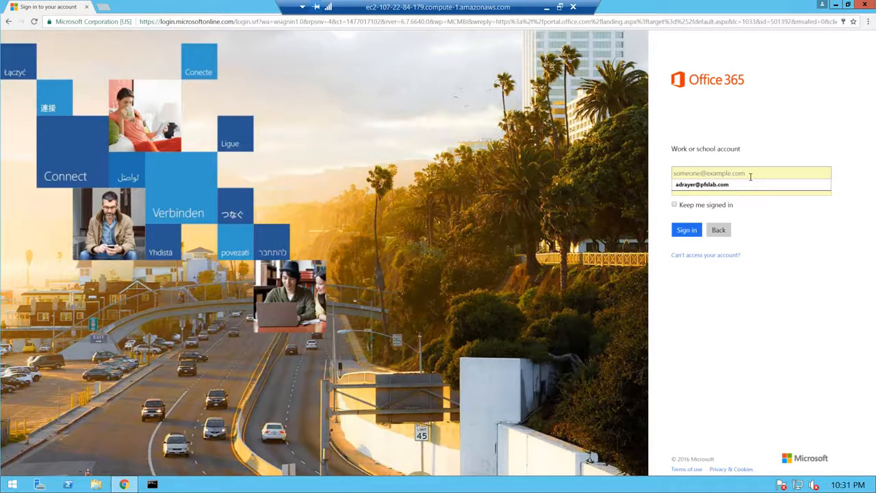
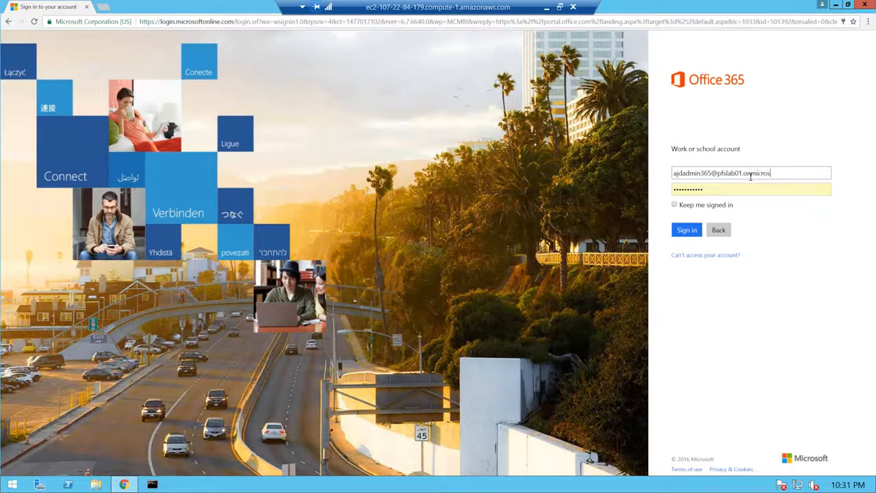
pyautogui.press('Tab')
pyautogui.write('P')
pyautogui.press('Return')
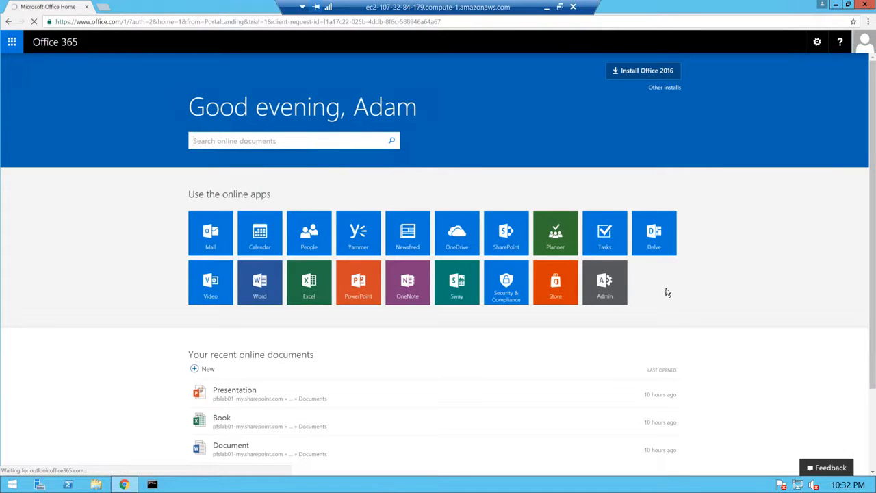
# Open the Admin center and review the Office software download settings without changing them.
pyautogui.click(605, 286)
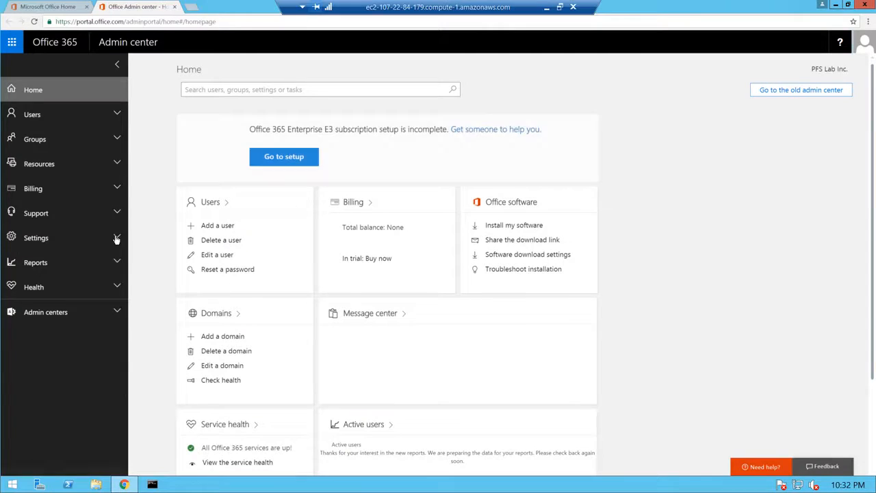
pyautogui.click(116, 238)
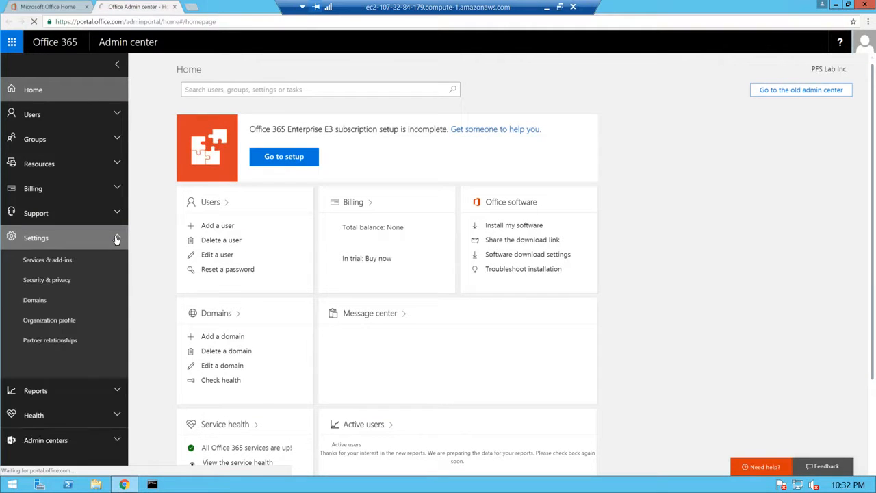
pyautogui.click(59, 262)
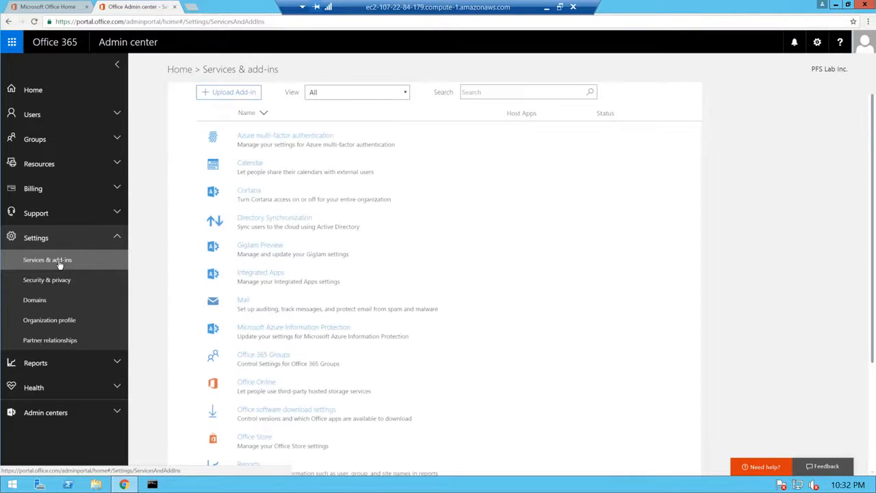
pyautogui.click(257, 411)
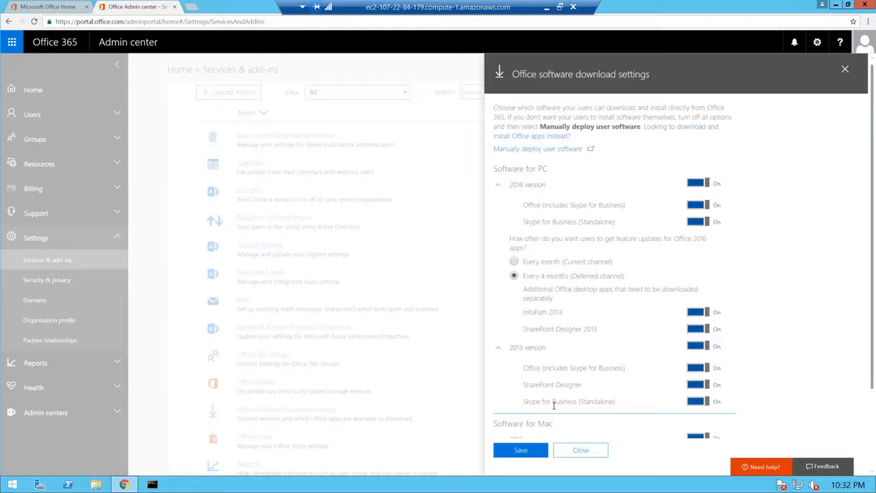
pyautogui.click(575, 452)
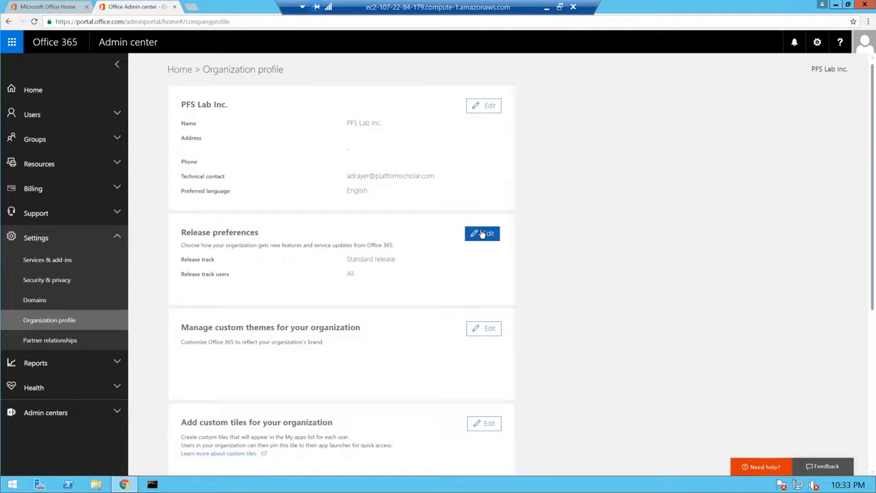
# Check the release preferences, still Standard release, and cancel without changes.
pyautogui.click(482, 234)
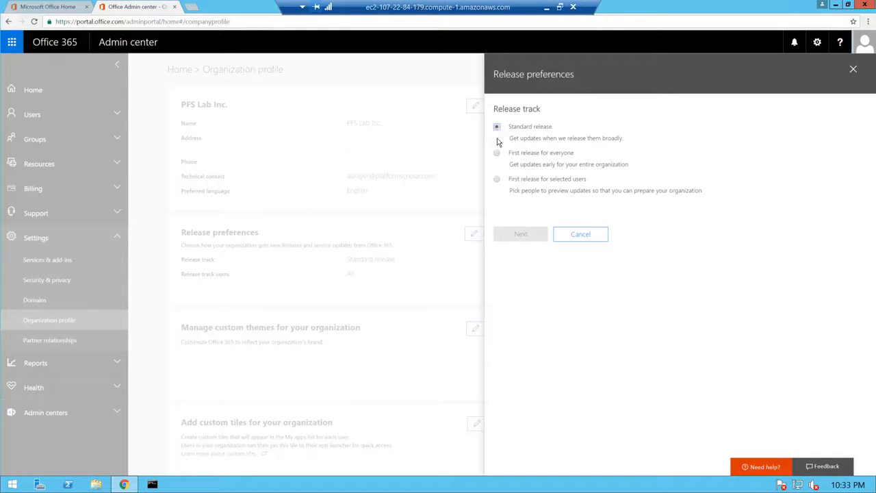
pyautogui.click(581, 234)
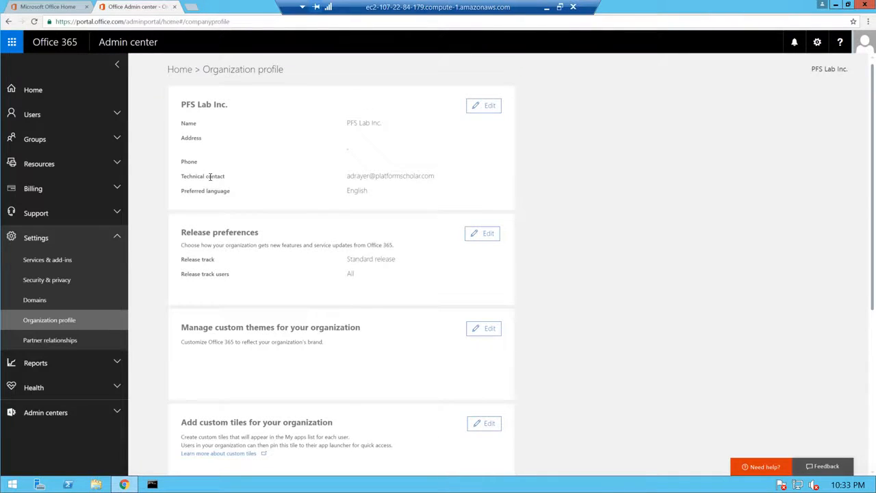
pyautogui.click(116, 114)
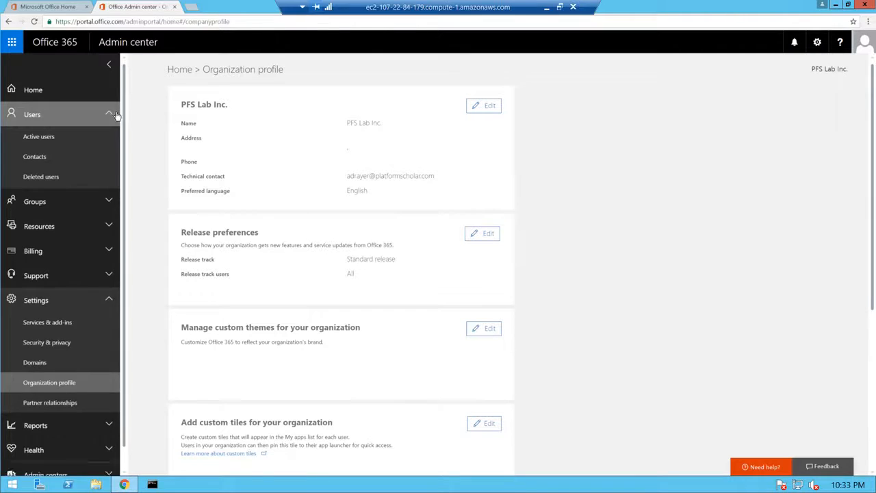
# Open the administrator's contact information from Active users and replace the first name.
pyautogui.click(38, 137)
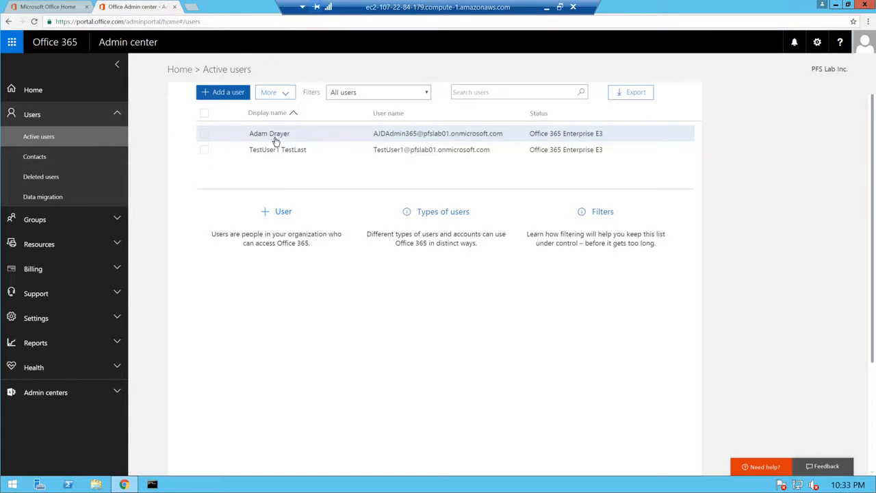
pyautogui.click(208, 135)
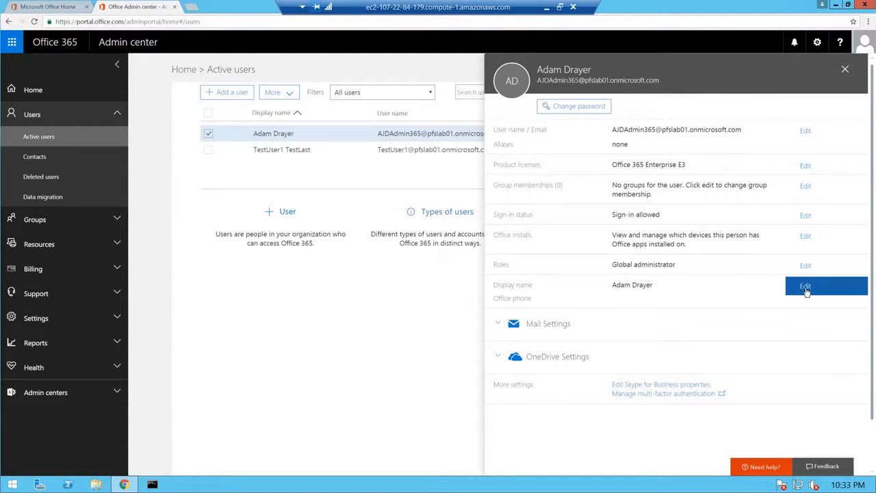
pyautogui.click(806, 291)
pyautogui.moveTo(524, 133); pyautogui.dragTo(474, 127)
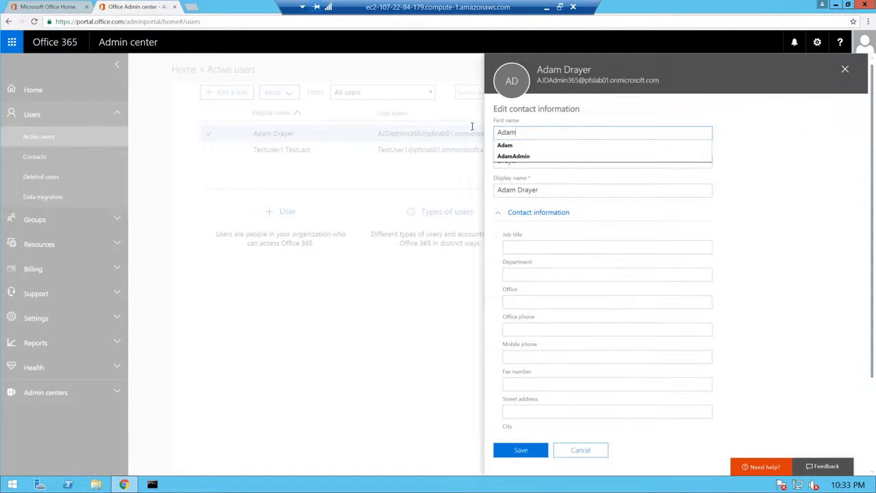
pyautogui.write('ADA')
# Change the display name to match the account name, save, and close the user details.
pyautogui.press('Tab')
pyautogui.press('Tab')
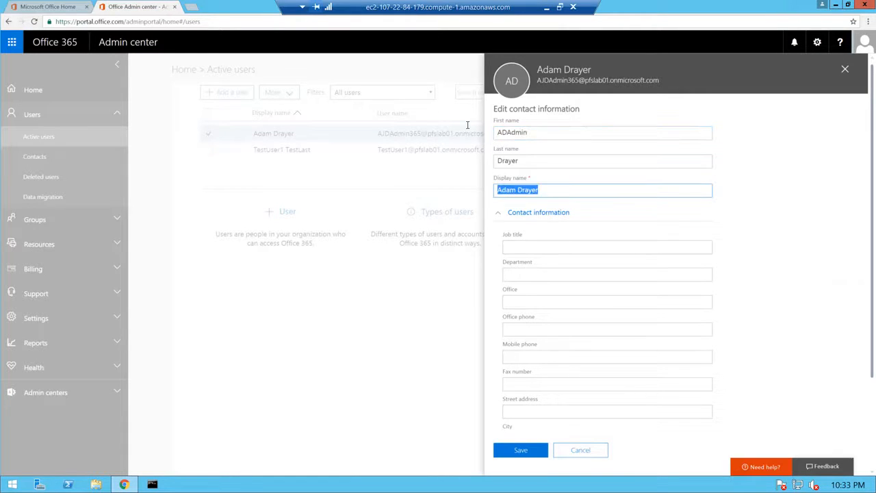
pyautogui.write('ADA')
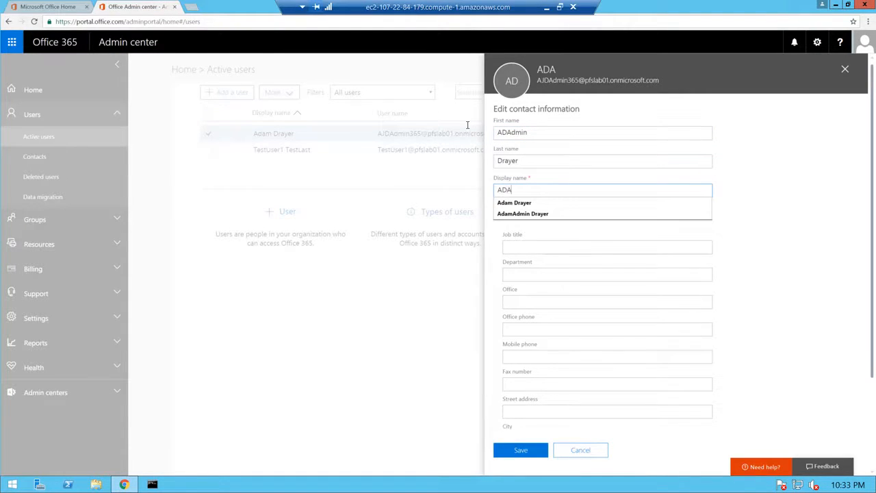
pyautogui.write('dmin365')
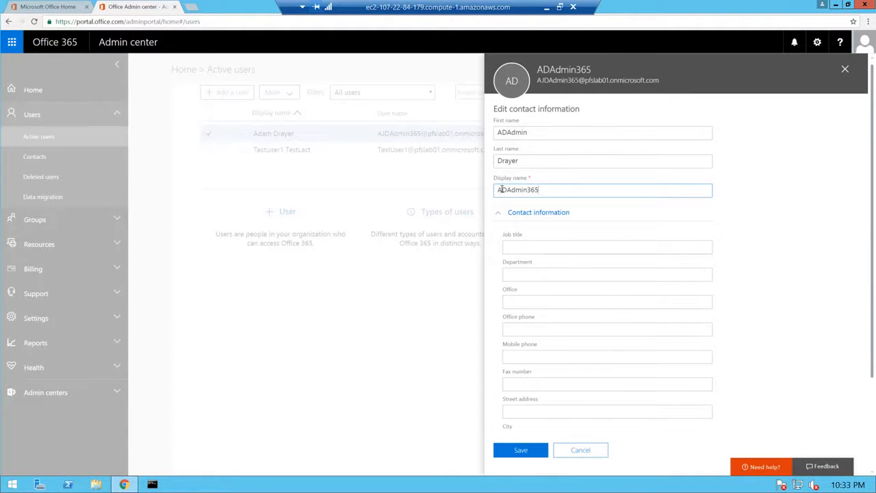
pyautogui.write('J')
pyautogui.click(503, 133)
pyautogui.write('J')
pyautogui.click(540, 133)
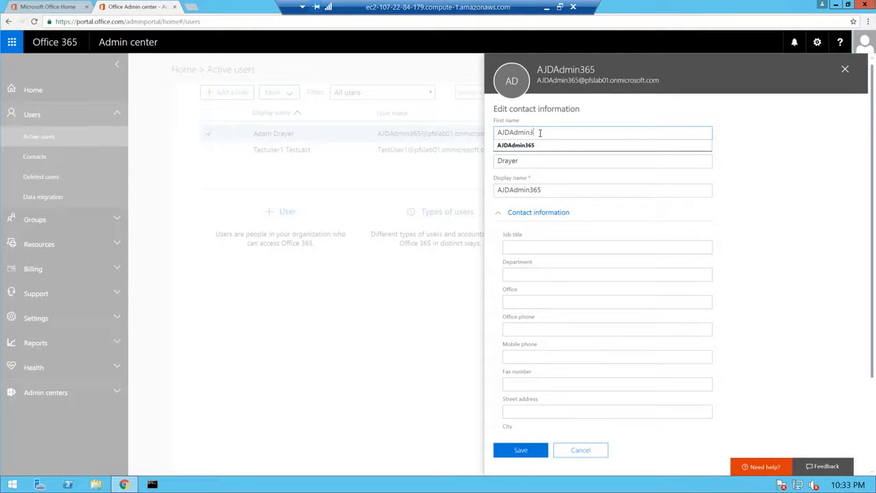
pyautogui.click(747, 191)
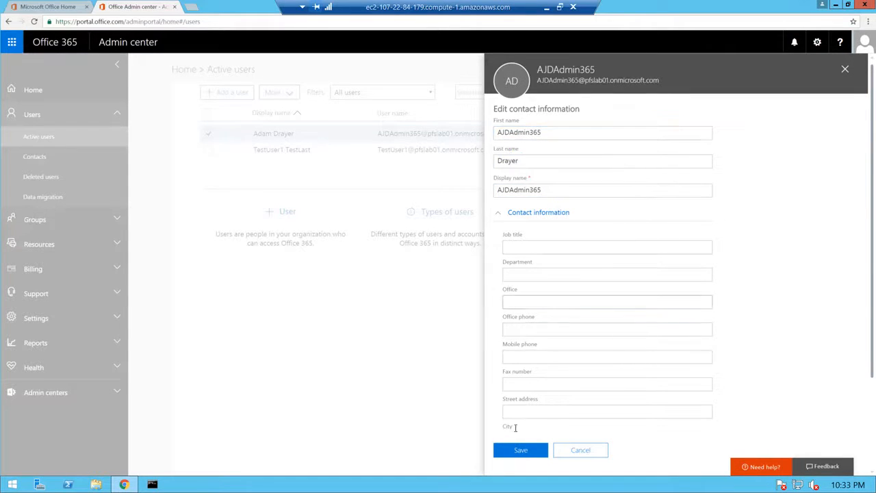
pyautogui.click(501, 447)
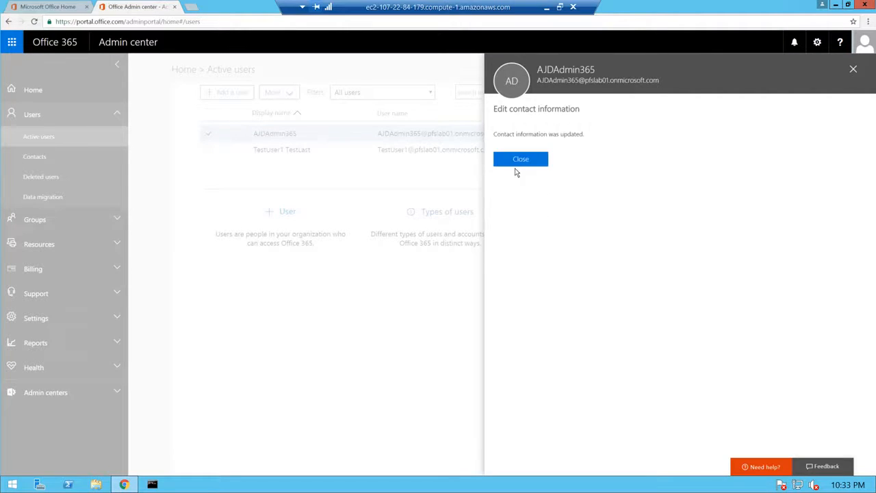
pyautogui.click(528, 160)
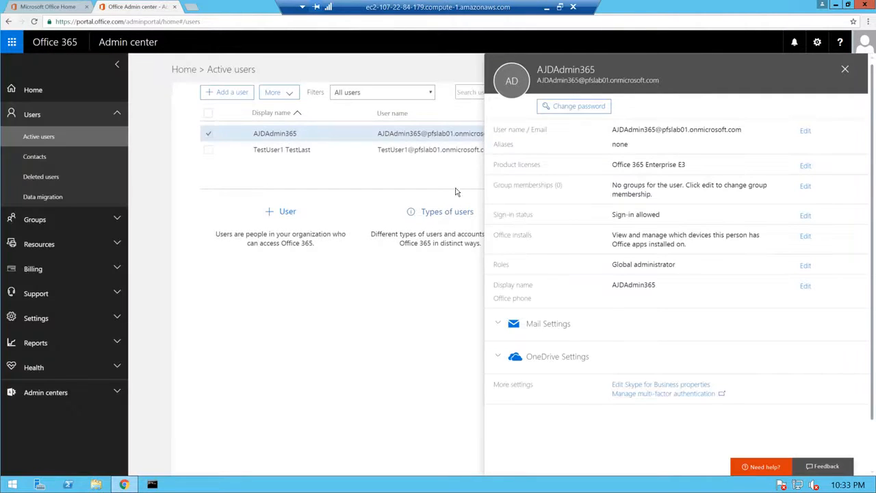
pyautogui.click(846, 72)
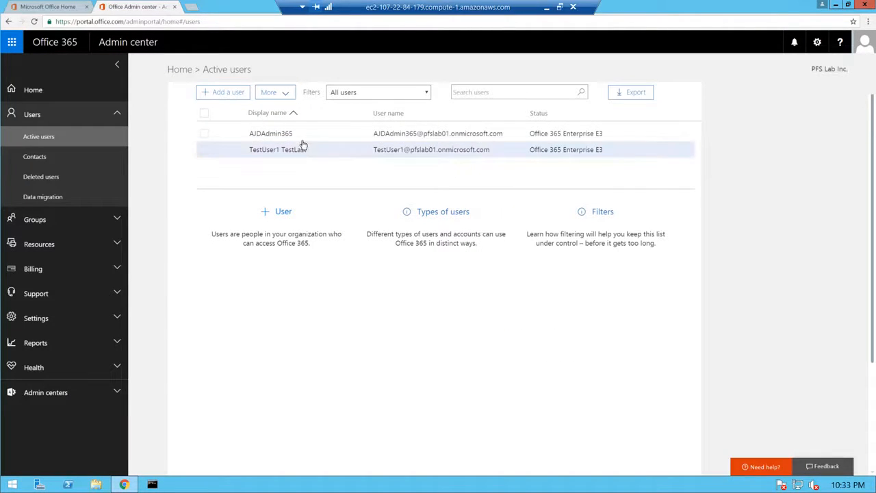
# Start a new user and enter the new user's first, last, display and user names.
pyautogui.click(228, 94)
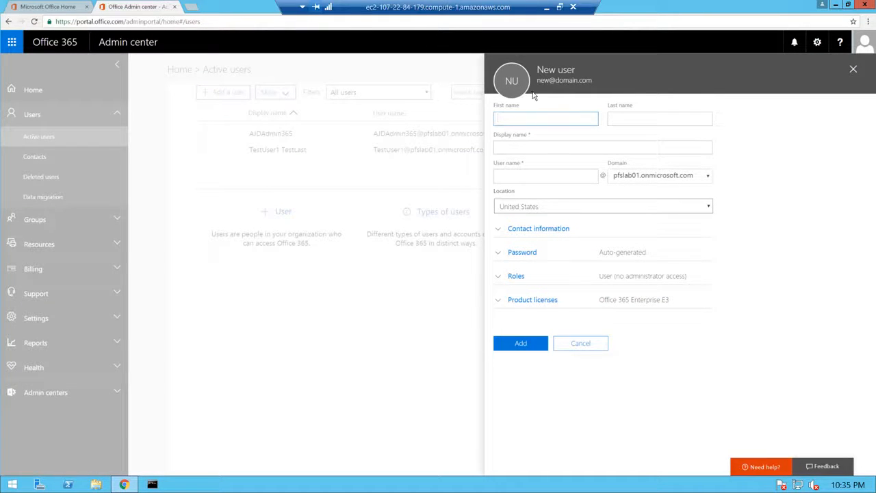
pyautogui.click(539, 119)
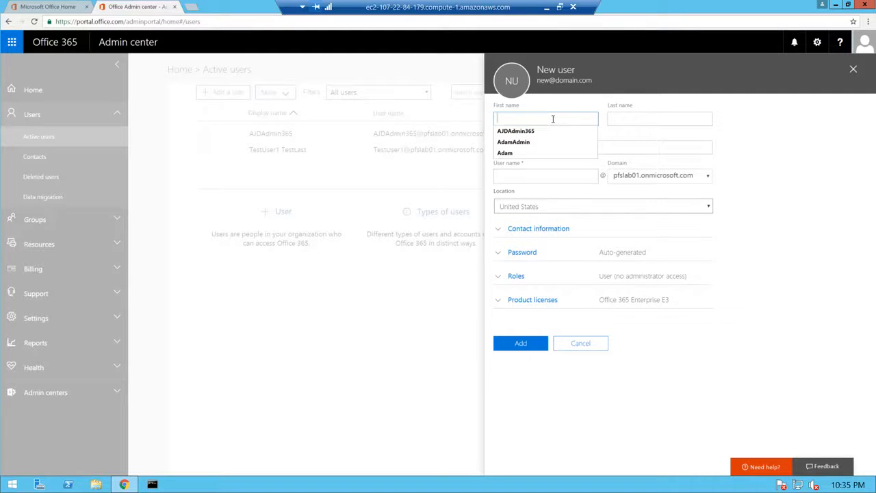
pyautogui.press('Tab')
pyautogui.press('Tab')
pyautogui.press('Tab')
pyautogui.press('Tab')
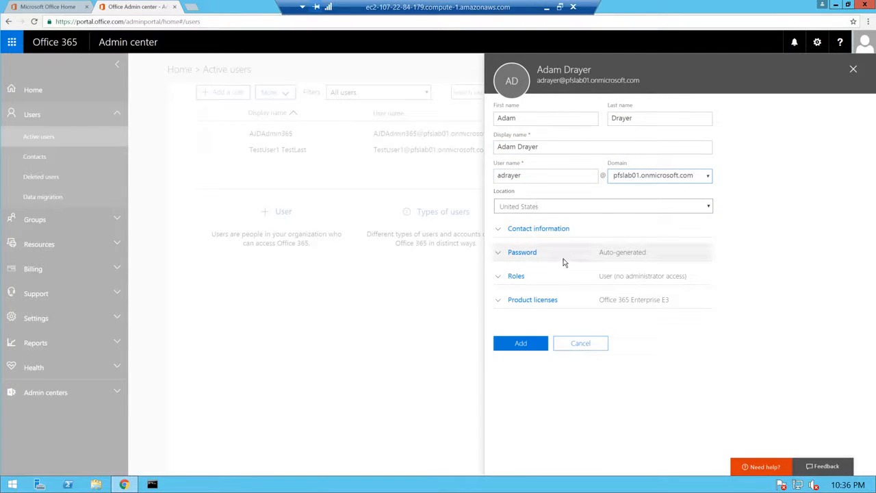
# Set a manually chosen password, entered twice, with no forced change at first sign-in.
pyautogui.click(526, 253)
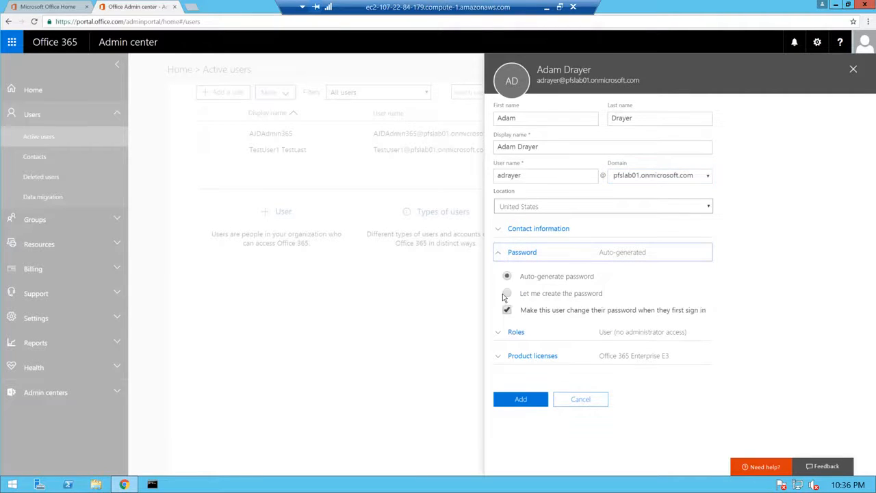
pyautogui.click(507, 294)
pyautogui.click(540, 316)
pyautogui.write('•••••••••••')
pyautogui.press('Tab')
pyautogui.write('•')
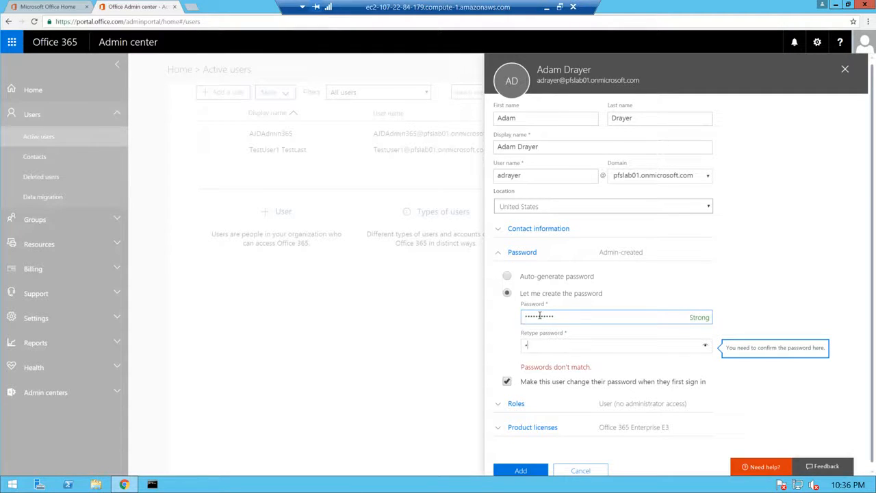
pyautogui.write('••••••••••')
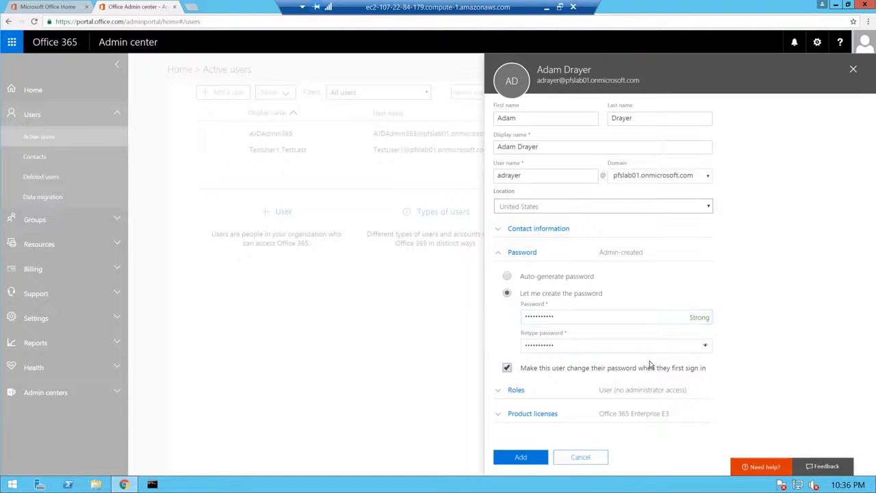
pyautogui.click(507, 368)
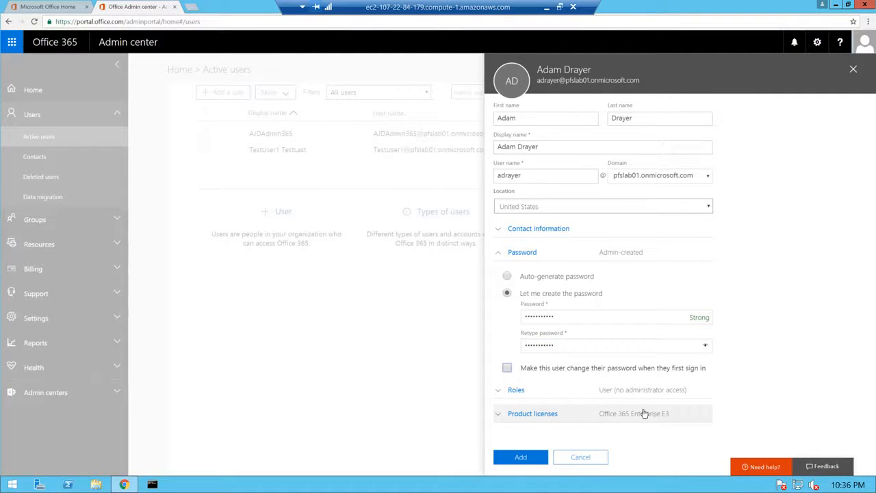
# Create the user without saving or e-mailing the password, and close the summary.
pyautogui.click(507, 460)
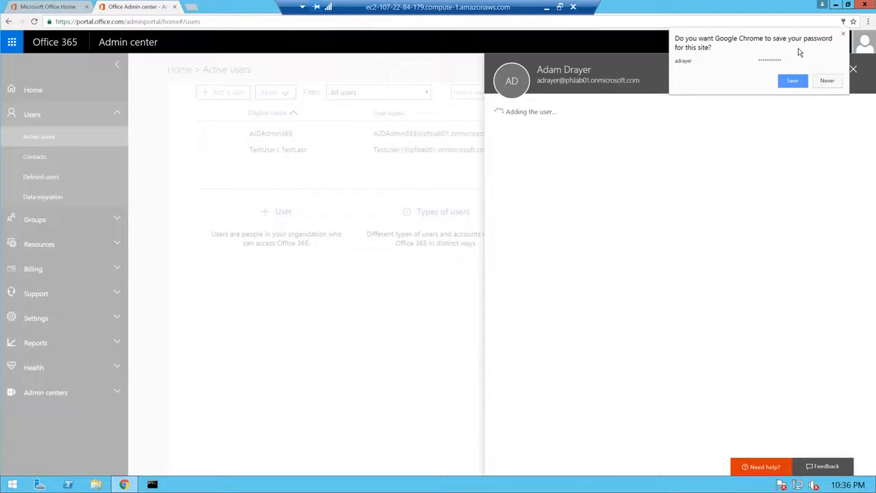
pyautogui.click(843, 35)
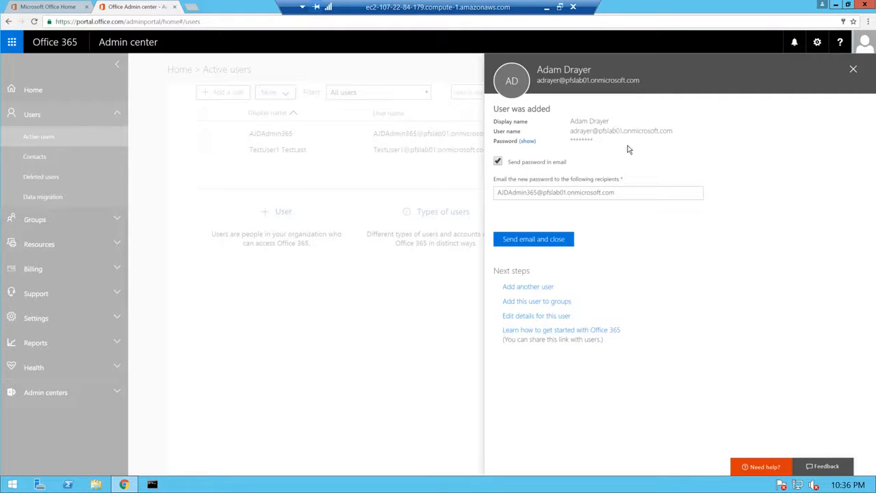
pyautogui.click(498, 163)
pyautogui.click(524, 212)
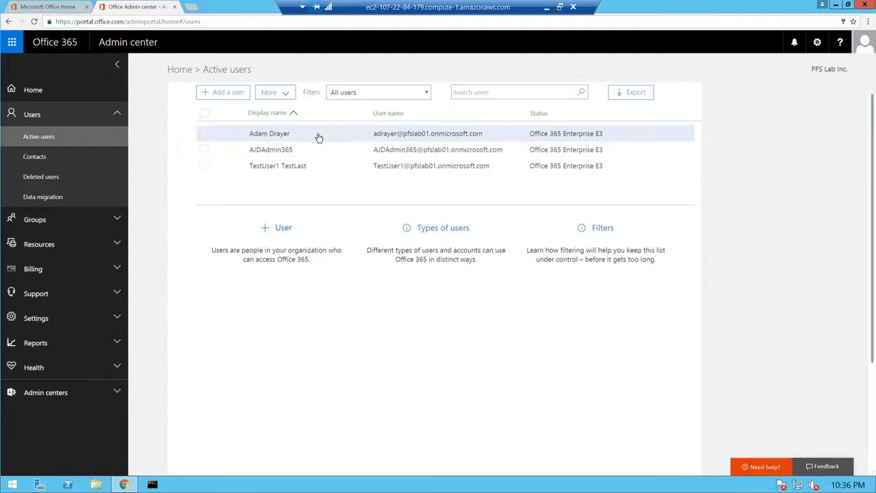
# Switch the organization's release preference to First release for selected users.
pyautogui.click(117, 320)
pyautogui.click(69, 403)
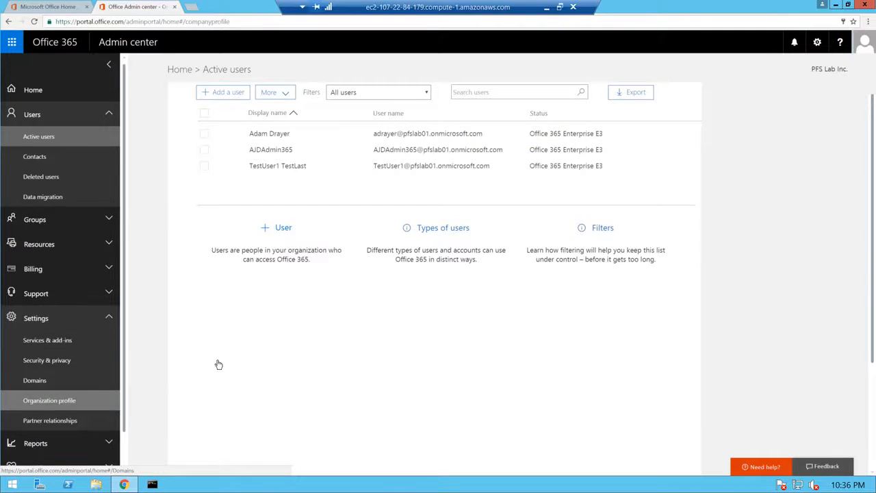
pyautogui.click(479, 234)
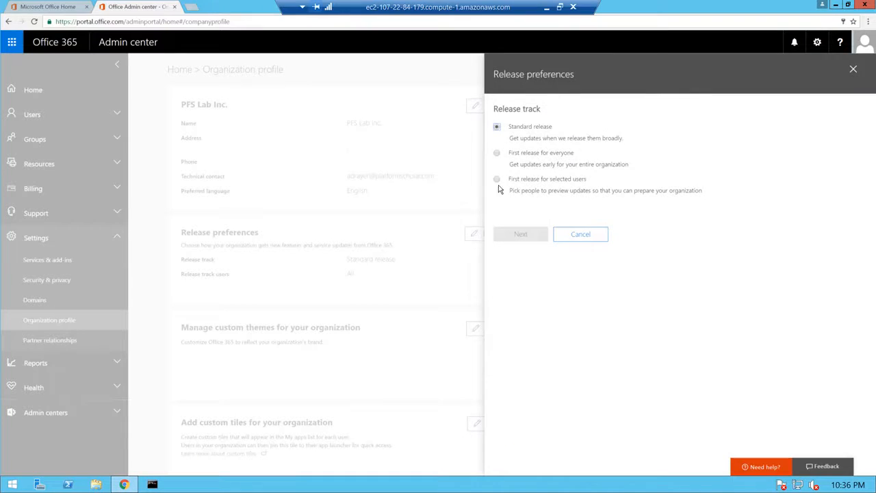
pyautogui.click(497, 180)
pyautogui.click(519, 235)
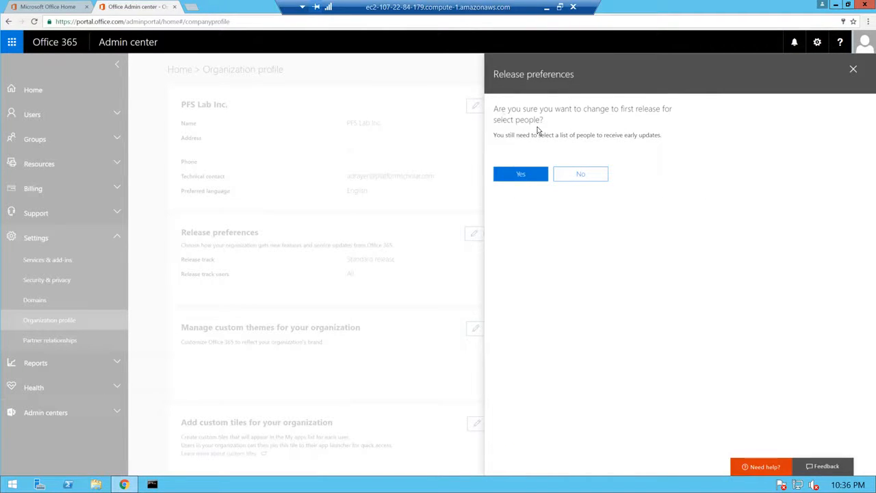
pyautogui.click(529, 173)
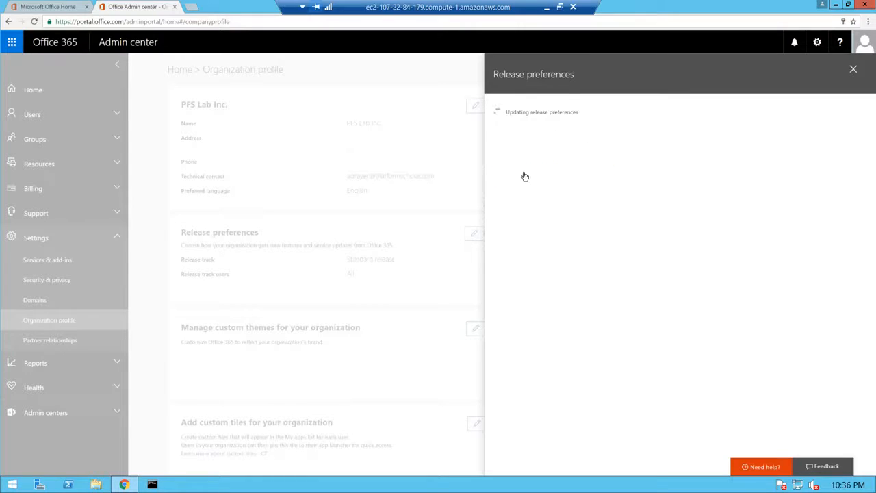
# Add the new user as the first-release user and save the list.
pyautogui.click(532, 140)
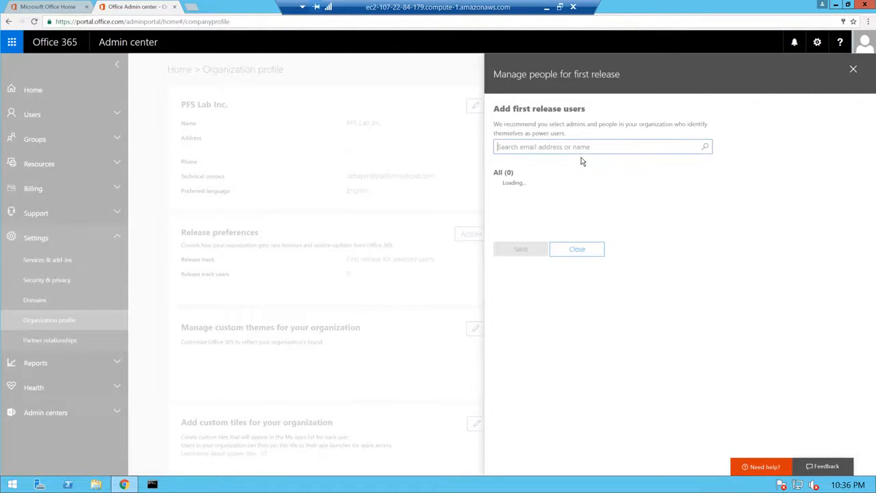
pyautogui.click(499, 186)
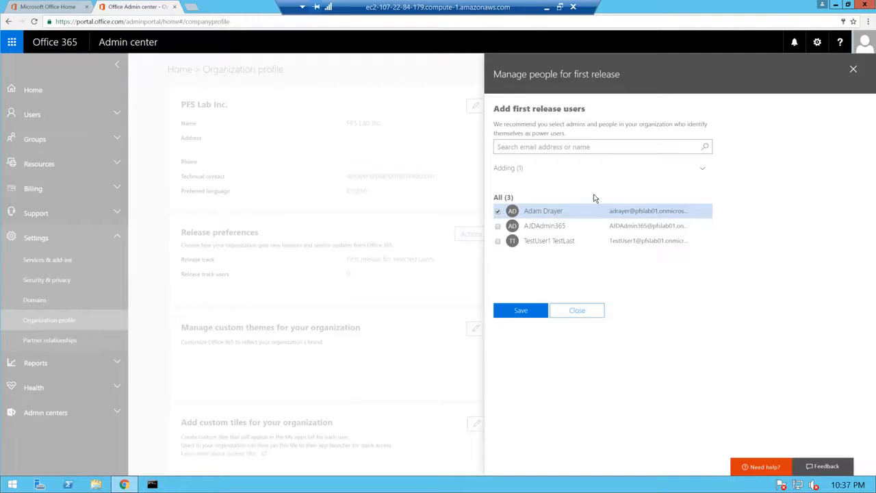
pyautogui.click(507, 314)
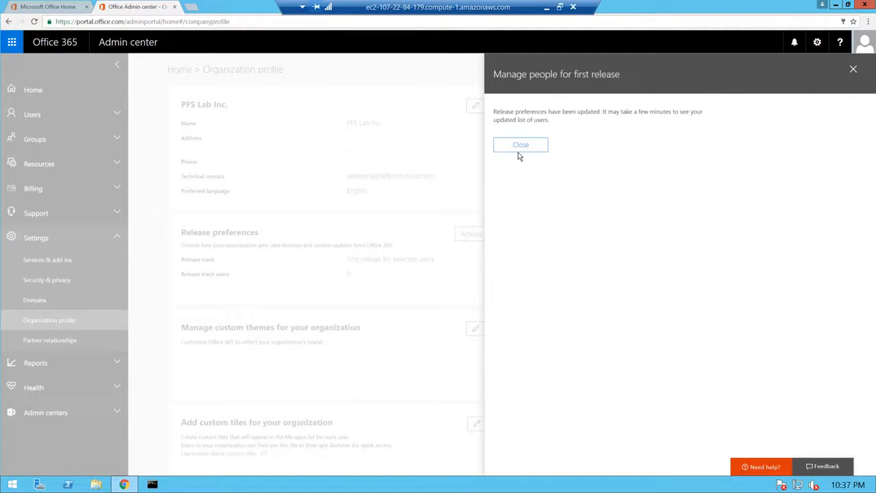
pyautogui.click(519, 152)
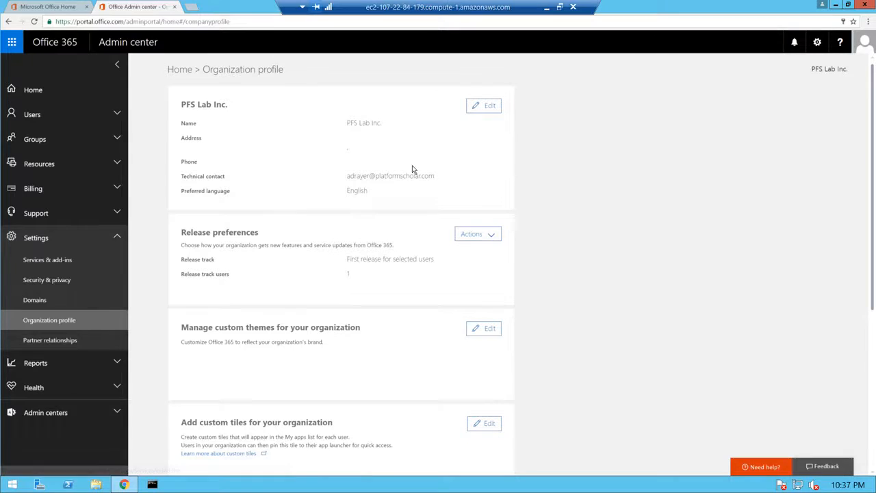
# Sign out of the admin account and start entering the new user's work e-mail address.
pyautogui.click(863, 44)
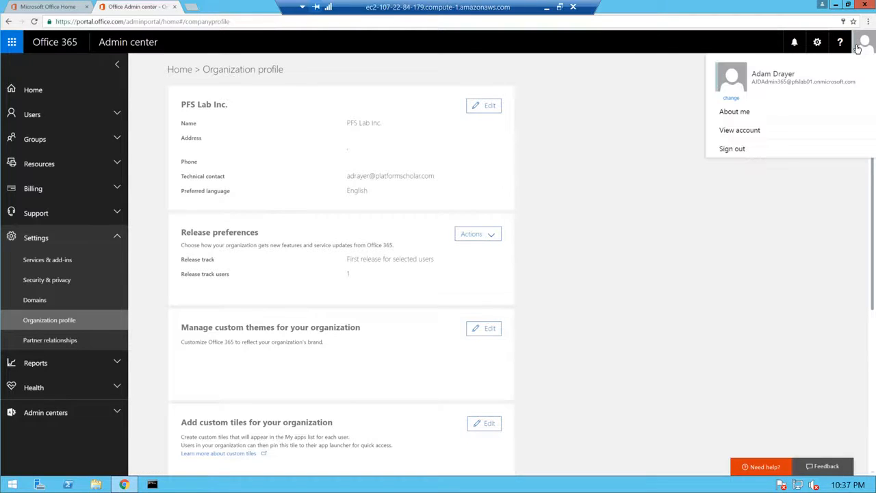
pyautogui.click(734, 149)
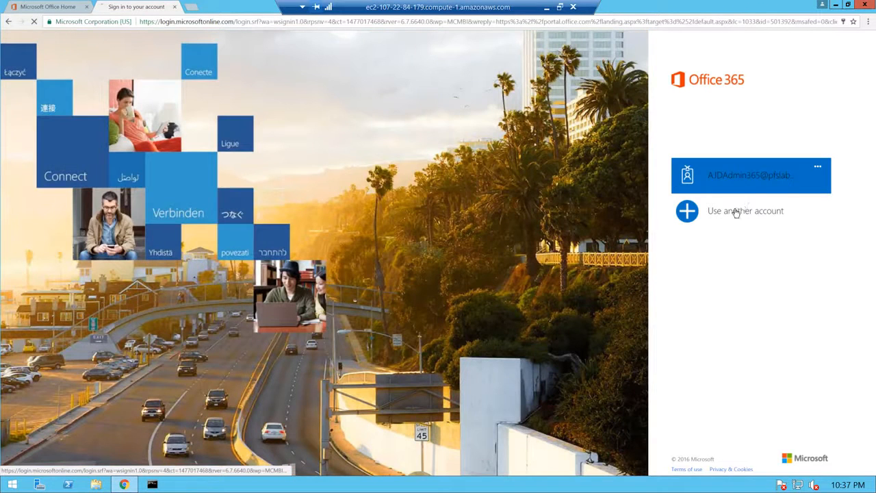
pyautogui.click(741, 209)
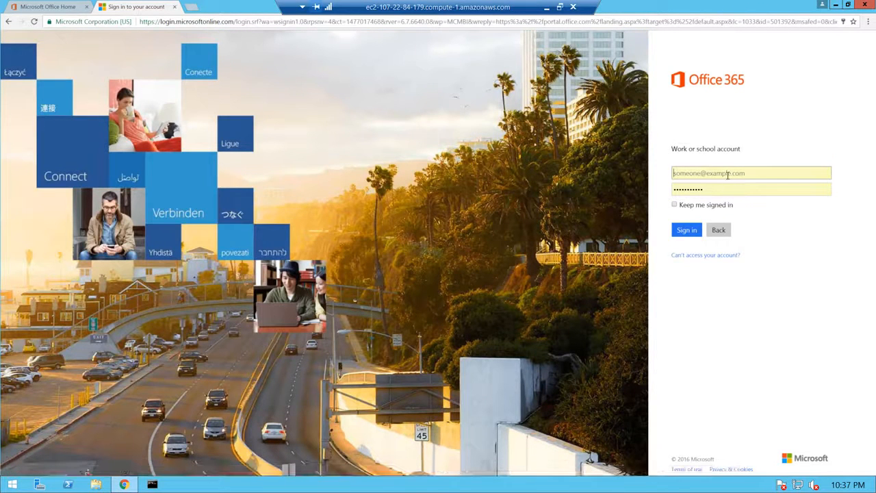
pyautogui.click(728, 175)
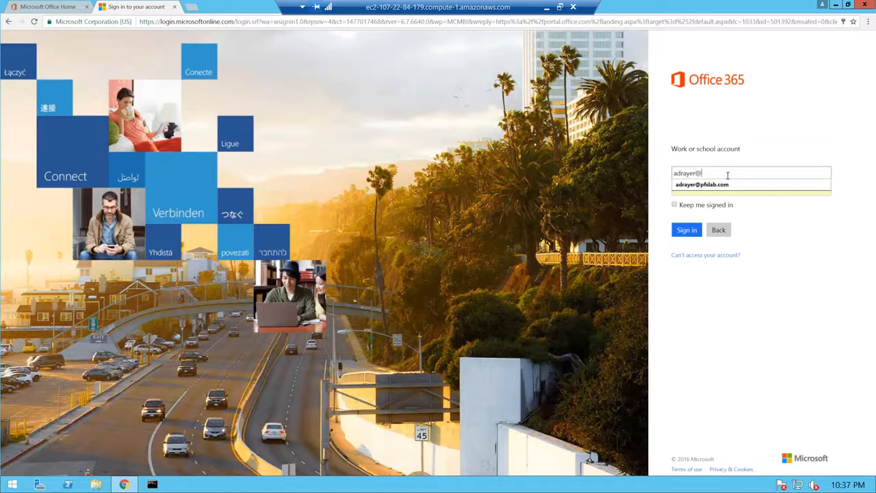
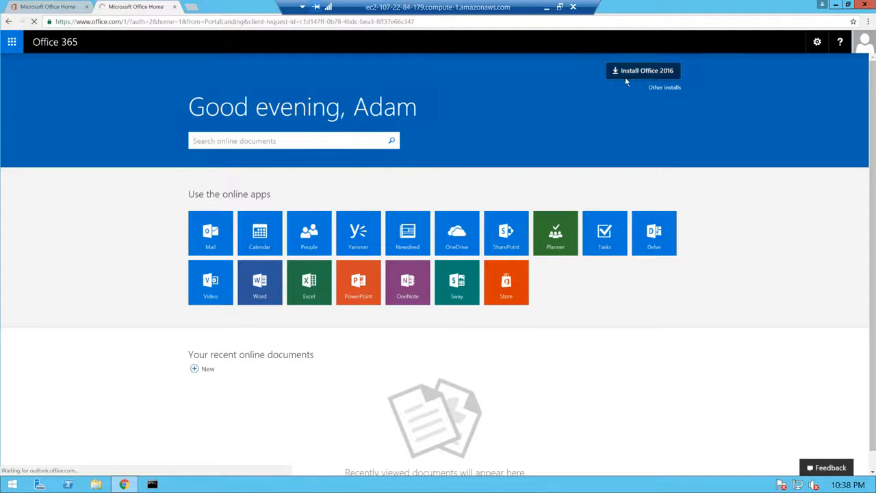
# Look over the other Office install options and dismiss the home page notices.
pyautogui.click(671, 87)
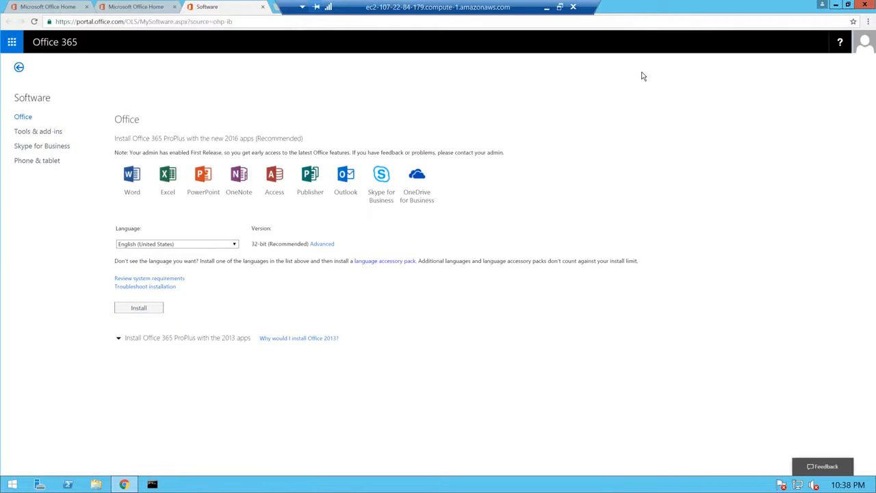
pyautogui.click(52, 49)
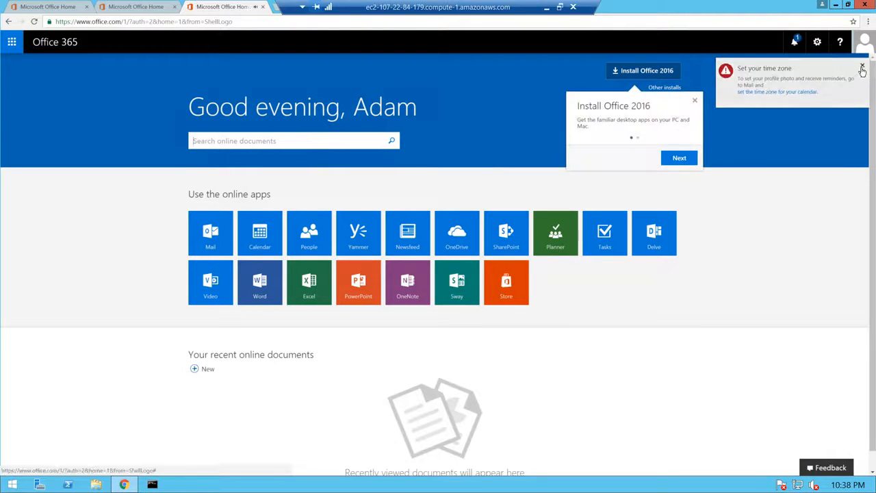
pyautogui.click(863, 68)
pyautogui.click(695, 100)
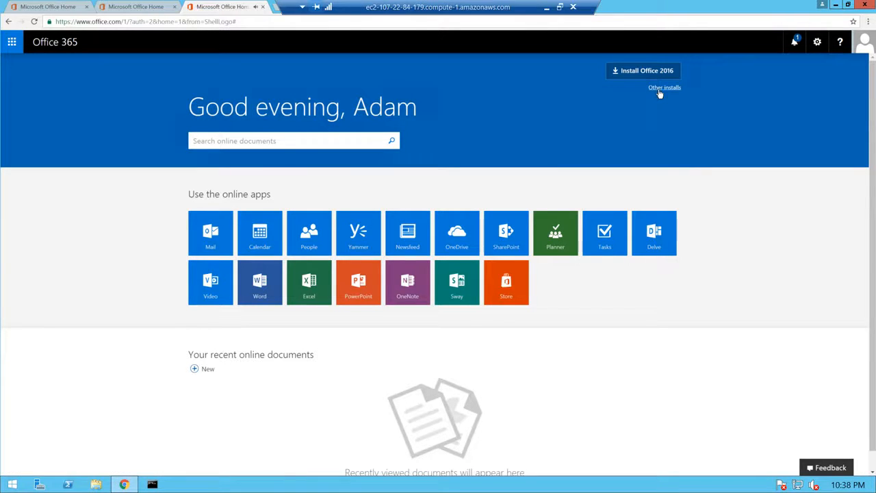
pyautogui.click(662, 89)
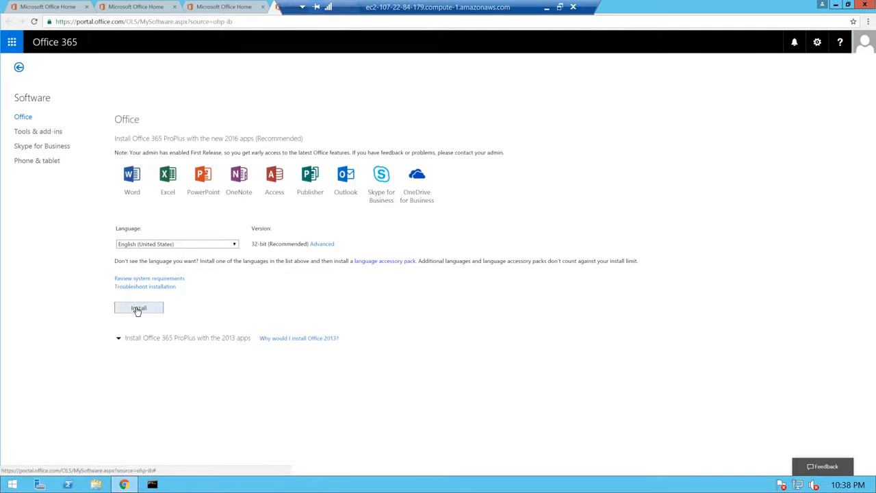
pyautogui.click(42, 42)
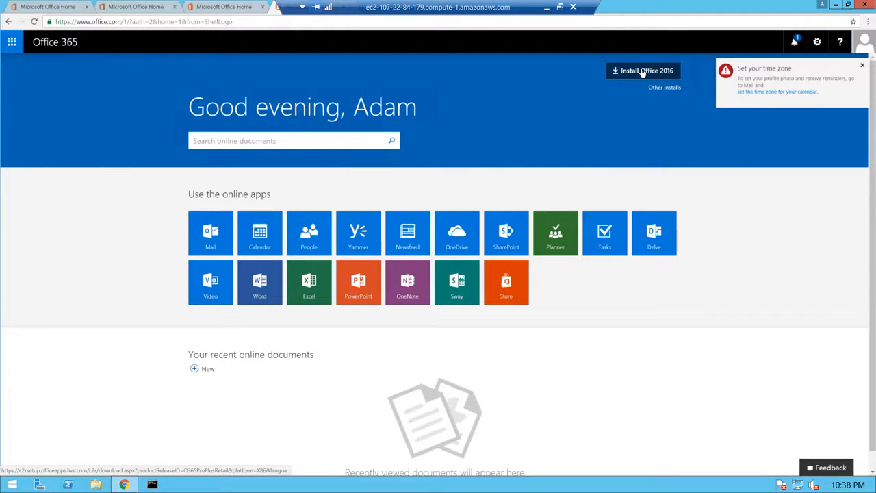
# Download the Office 2016 Setup.X86 installer and run it.
pyautogui.click(644, 73)
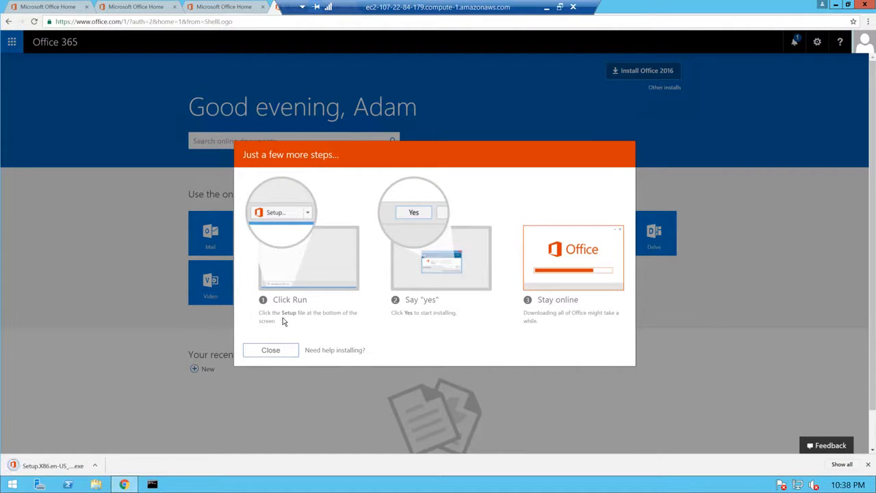
pyautogui.click(272, 350)
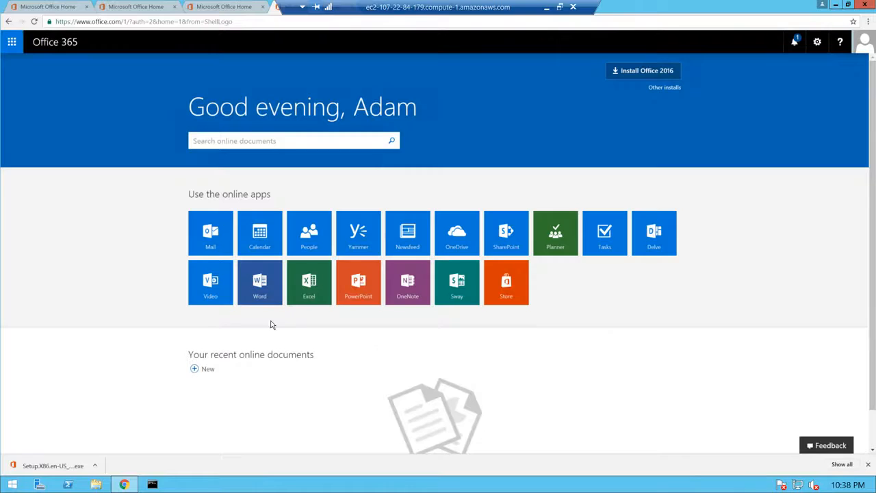
pyautogui.click(37, 466)
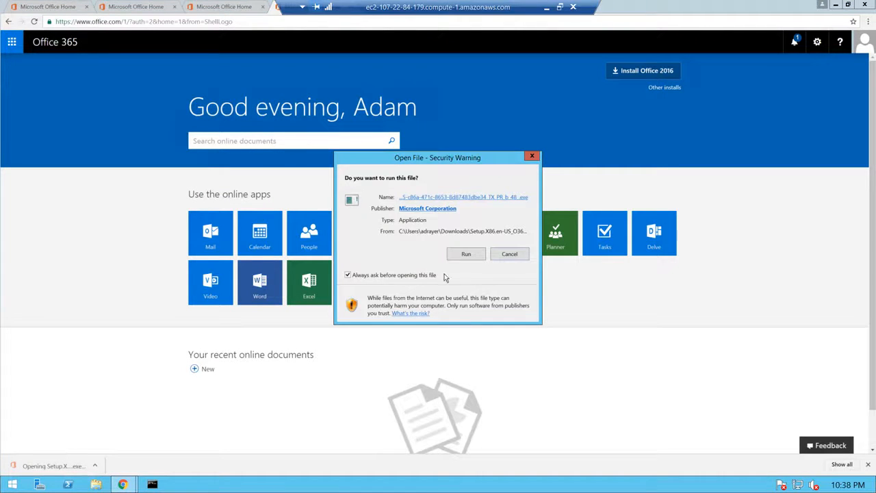
pyautogui.click(462, 257)
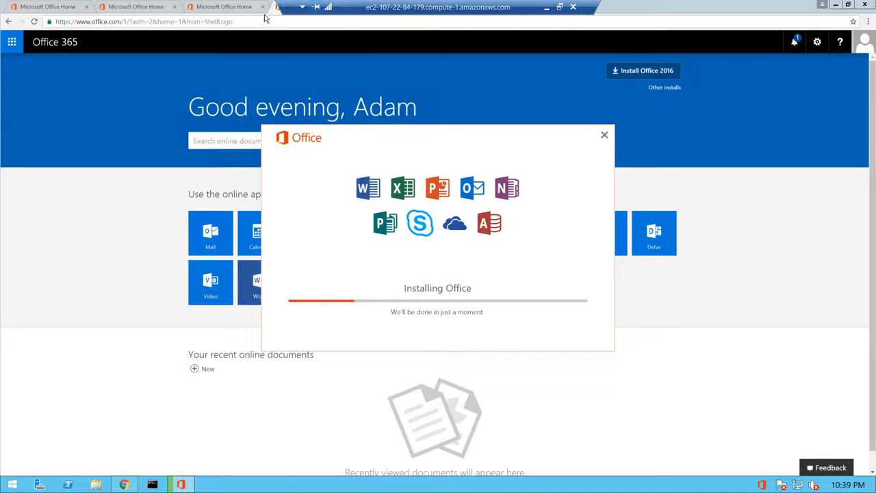
# Switch to the second Office home page tab and uncover the hidden browser tabs.
pyautogui.click(195, 13)
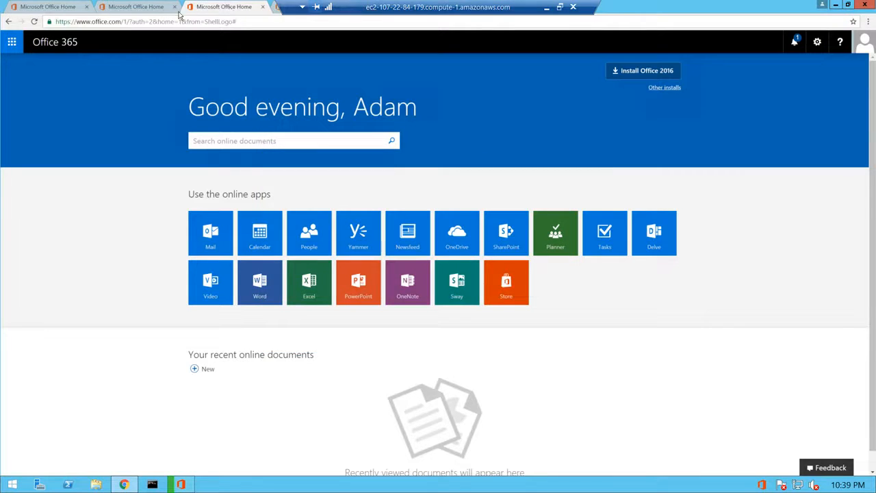
pyautogui.click(149, 7)
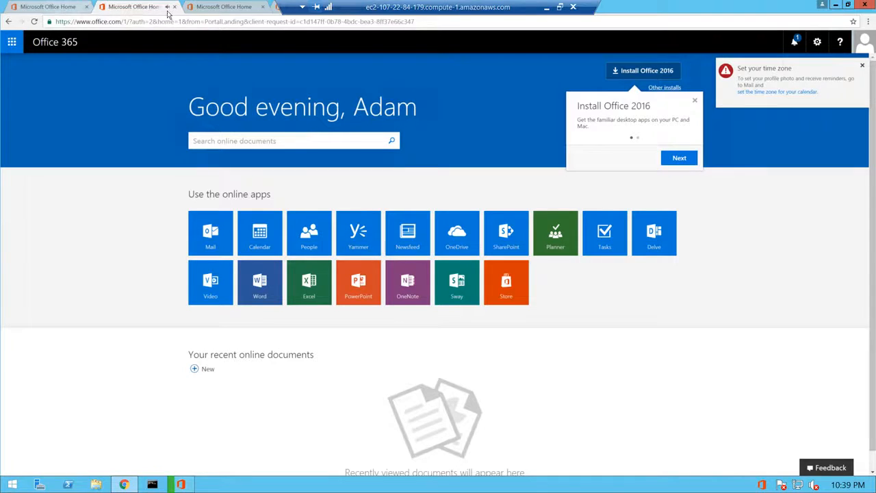
pyautogui.moveTo(396, 10); pyautogui.dragTo(541, 10)
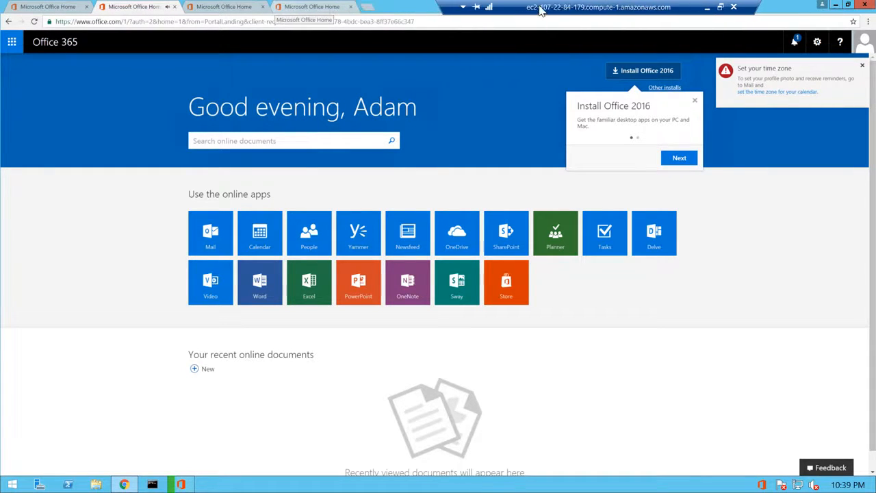
# In a new tab, search for 'office 2016 admin templates office download'.
pyautogui.click(368, 7)
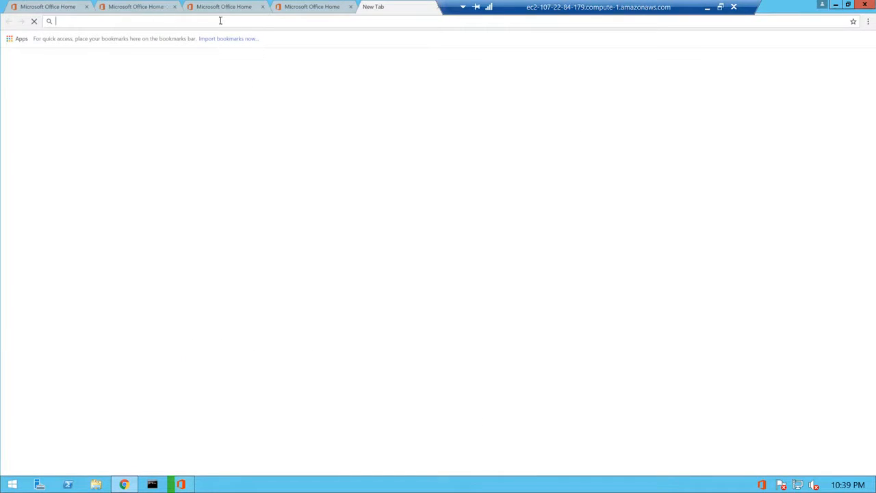
pyautogui.write('office 30')
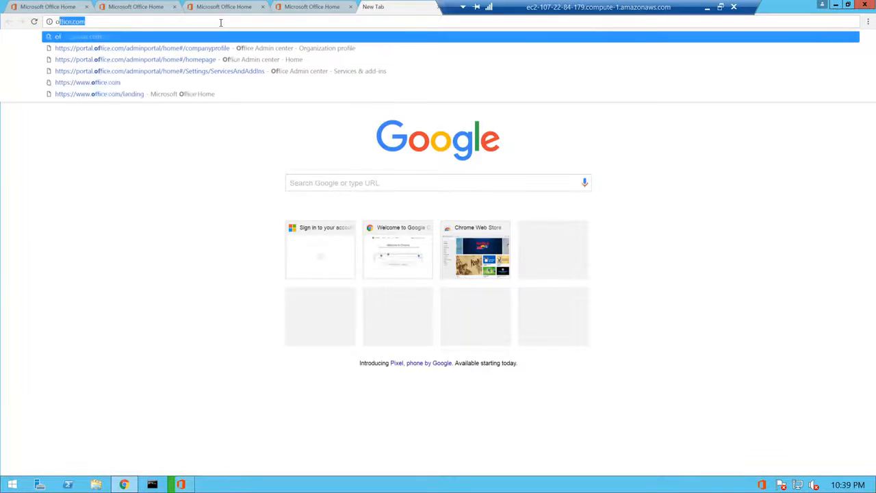
pyautogui.press('BackSpace')
pyautogui.press('BackSpace')
pyautogui.write('2016 admin templates office 23')
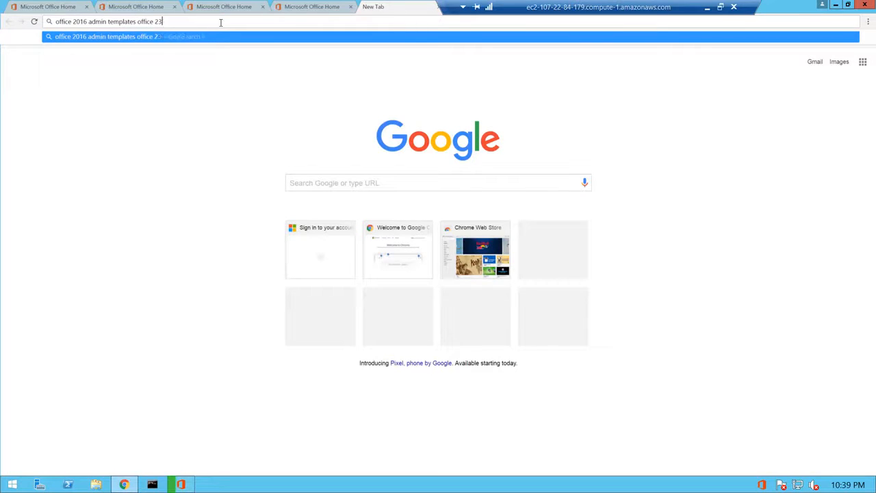
pyautogui.write('0dow')
pyautogui.write('wno')
pyautogui.write('oad')
pyautogui.press('Return')
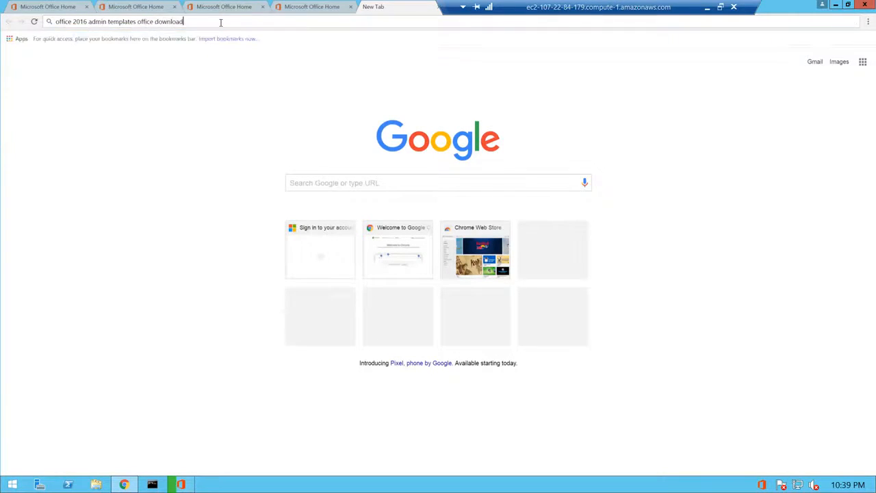
# On the Download Center page, download both the x64 and x86 admin template files.
pyautogui.click(207, 117)
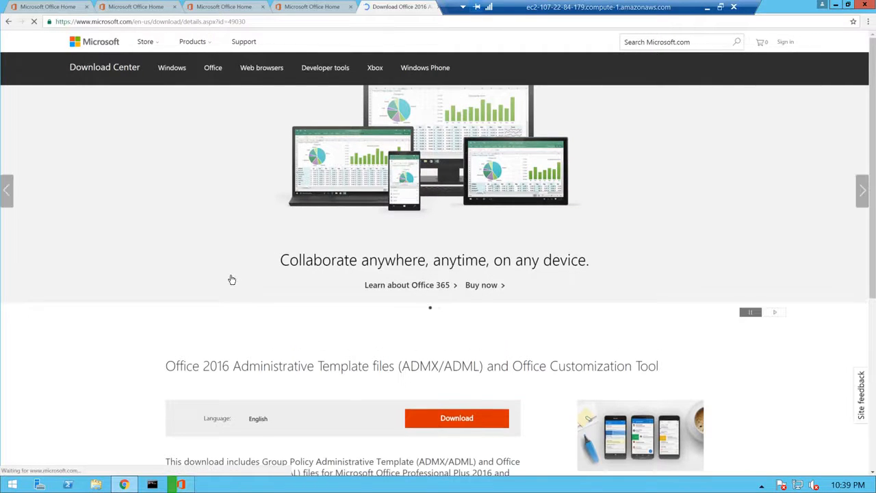
pyautogui.scroll(-3, 232, 281)
pyautogui.click(451, 237)
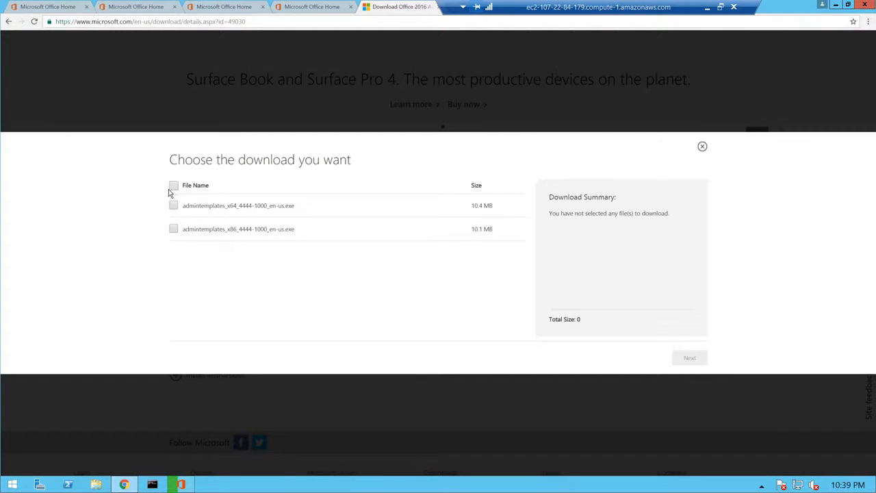
pyautogui.click(173, 185)
pyautogui.click(697, 358)
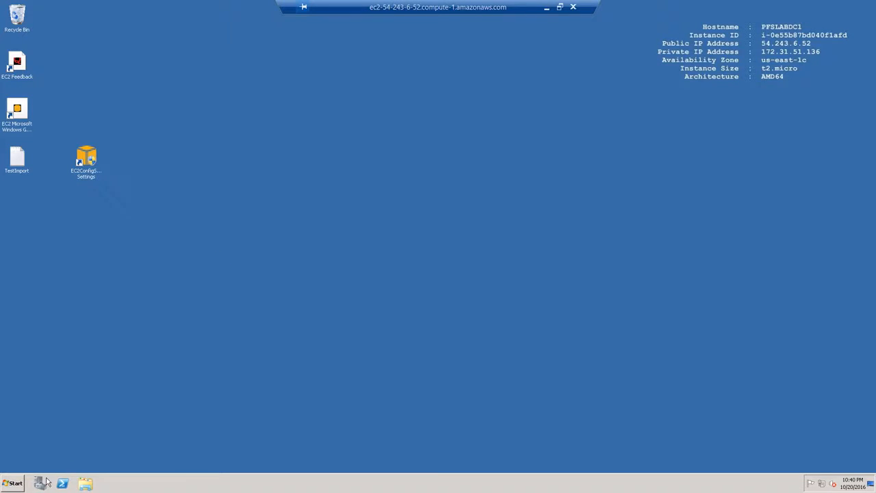
# Open \\pfslab-member1\c$ and browse to the user's Downloads folder.
pyautogui.click(15, 483)
pyautogui.click(126, 429)
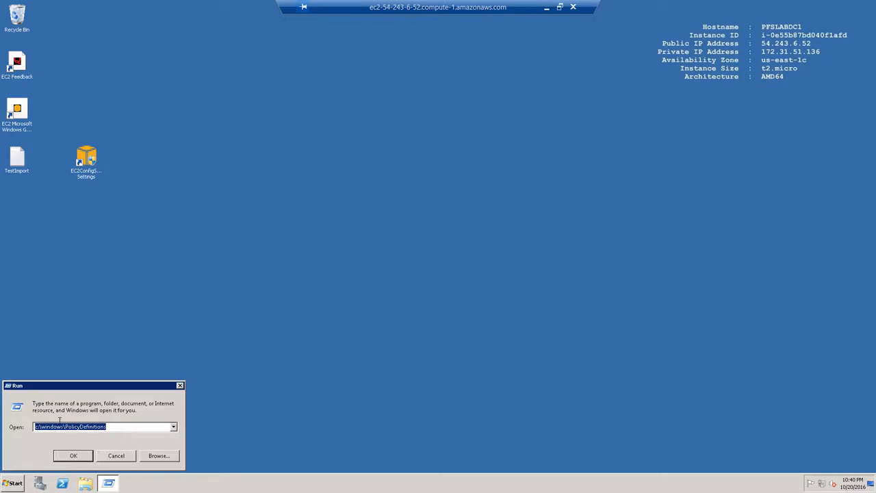
pyautogui.write('\\\\')
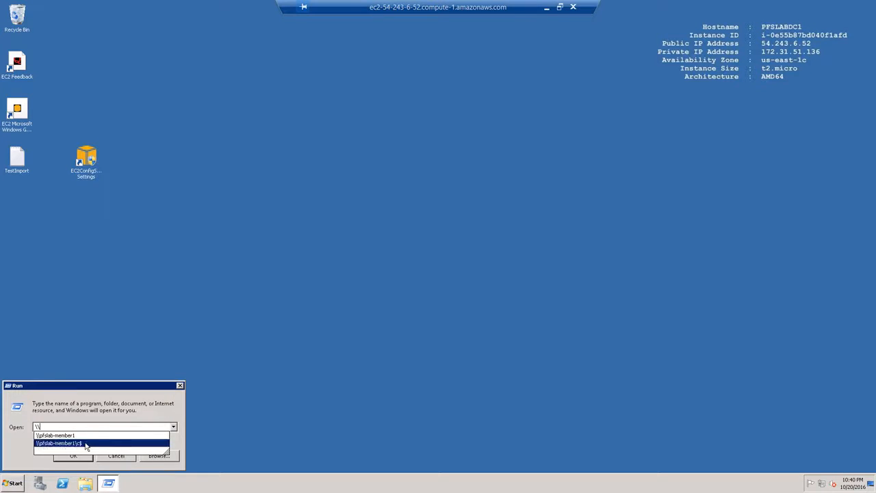
pyautogui.click(85, 444)
pyautogui.press('Return')
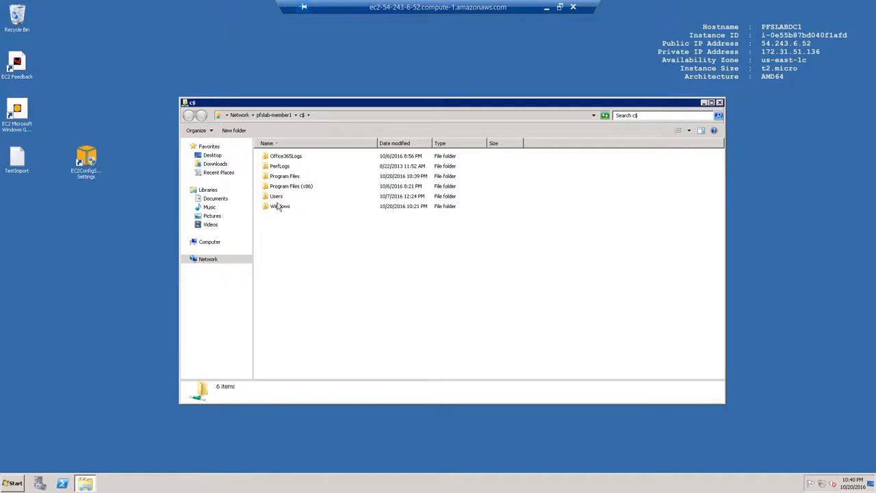
pyautogui.doubleClick(276, 195)
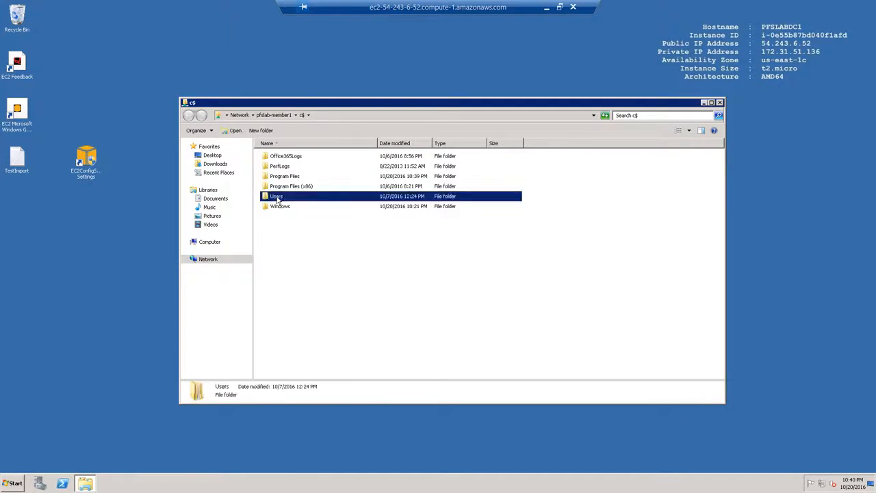
pyautogui.doubleClick(279, 177)
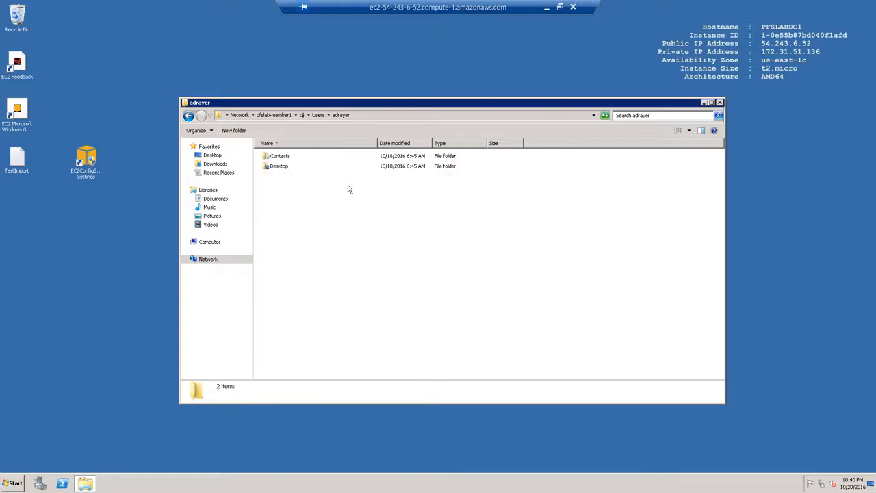
pyautogui.doubleClick(282, 176)
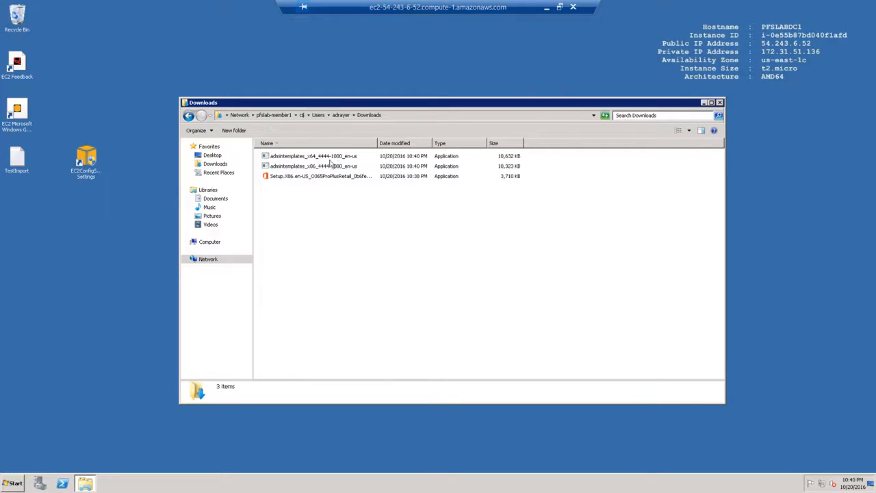
# Copy both admintemplates x64 and x86 files to the desktop and minimize Explorer.
pyautogui.click(317, 167)
pyautogui.keyDown('ctrl'); pyautogui.click(317, 156); pyautogui.keyUp('ctrl')
pyautogui.moveTo(317, 156); pyautogui.dragTo(104, 268)
pyautogui.click(125, 277)
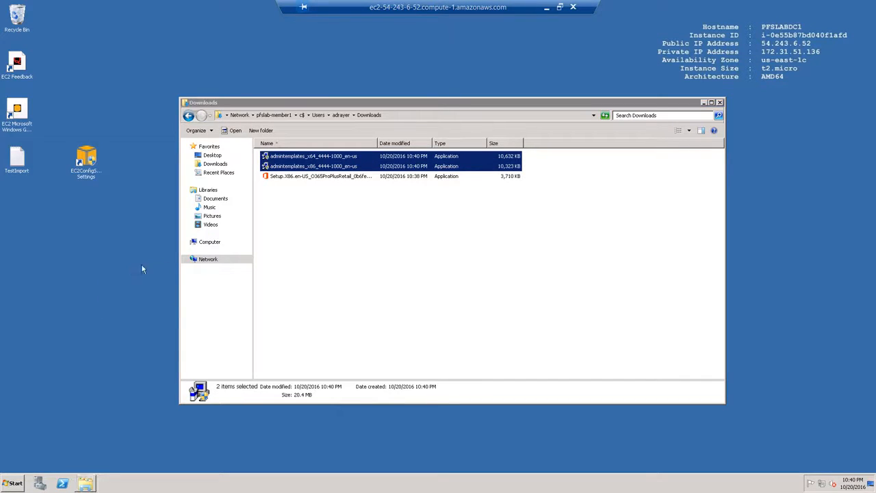
pyautogui.click(703, 102)
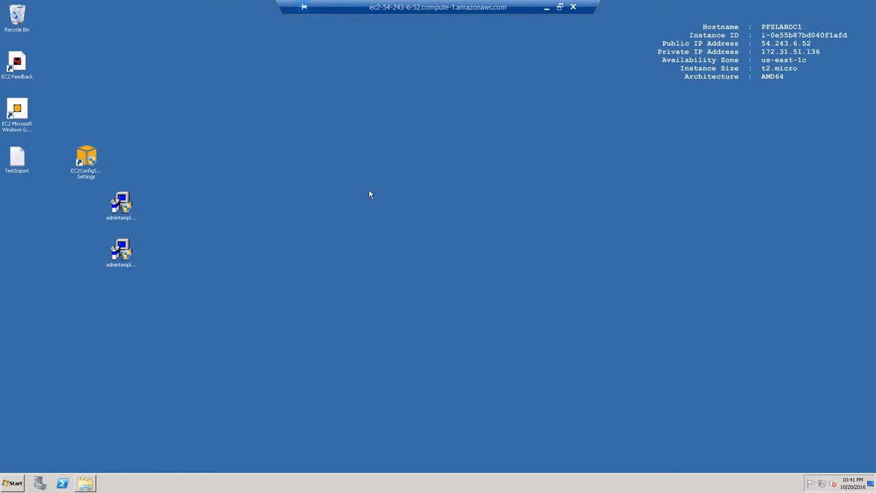
# Run the x86 admintemplates extractor, accept the license, and extract into new desktop folder AdminTemplate32.
pyautogui.click(131, 251)
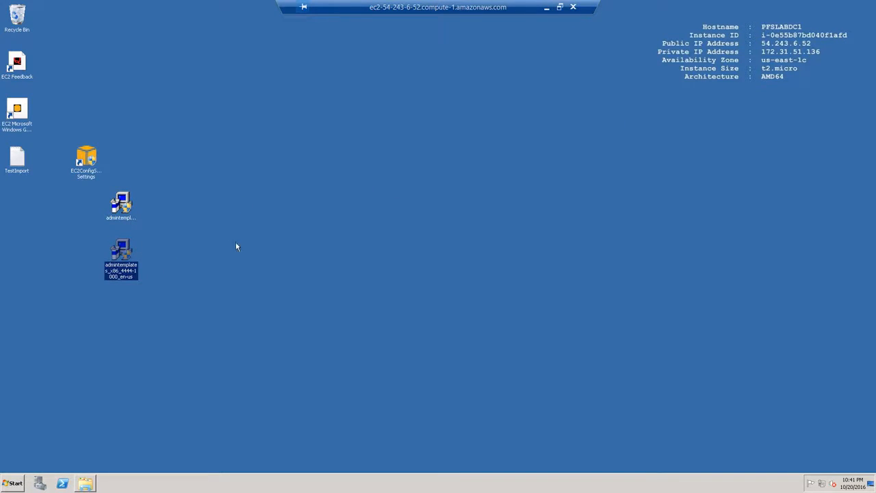
pyautogui.doubleClick(123, 254)
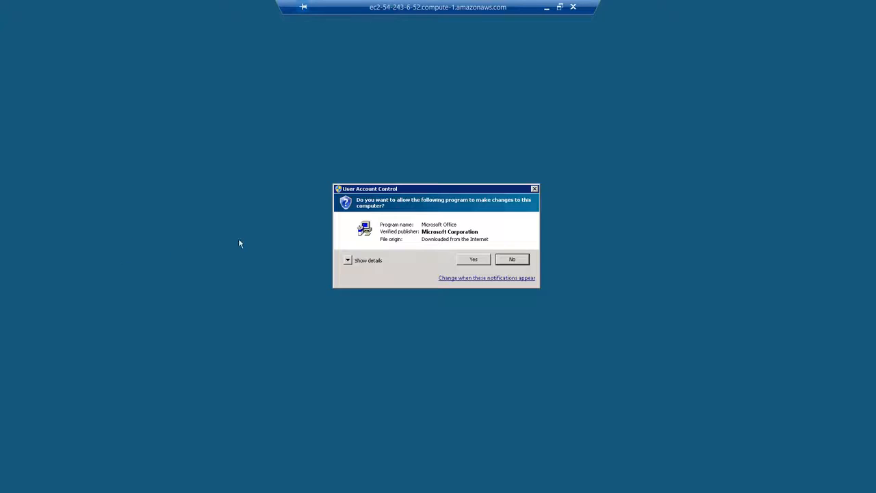
pyautogui.click(473, 259)
pyautogui.click(329, 332)
pyautogui.click(582, 330)
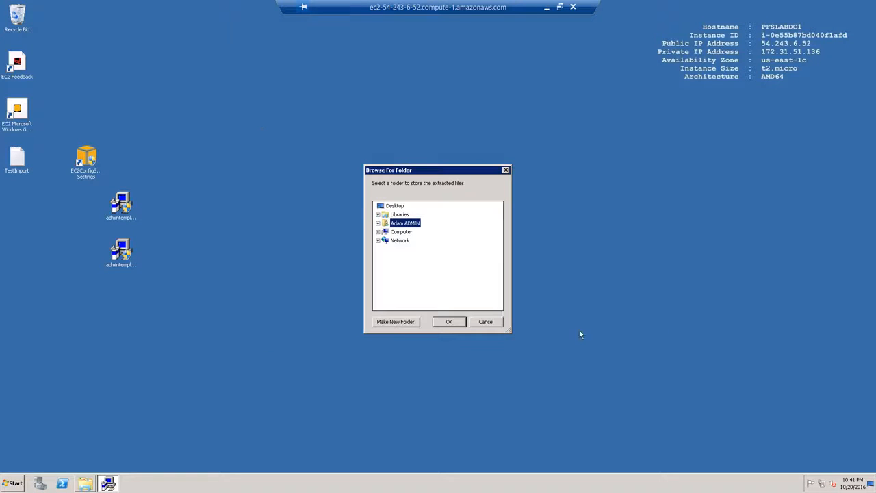
pyautogui.click(396, 206)
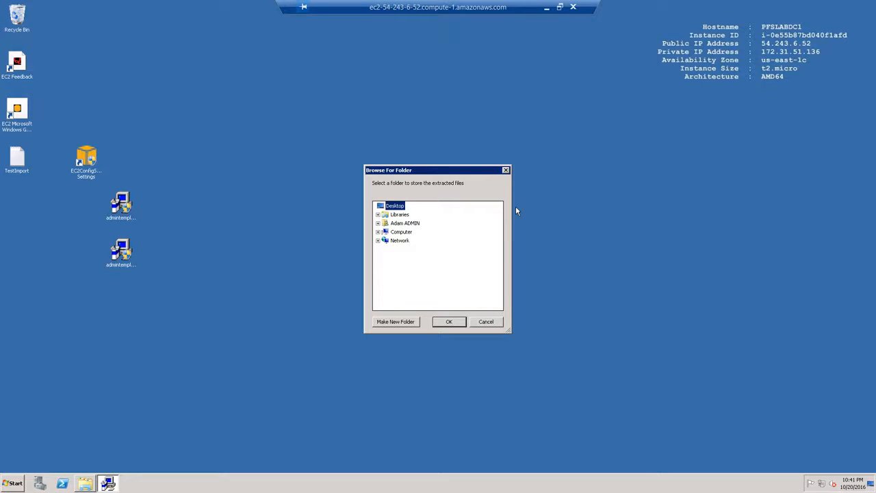
pyautogui.click(396, 322)
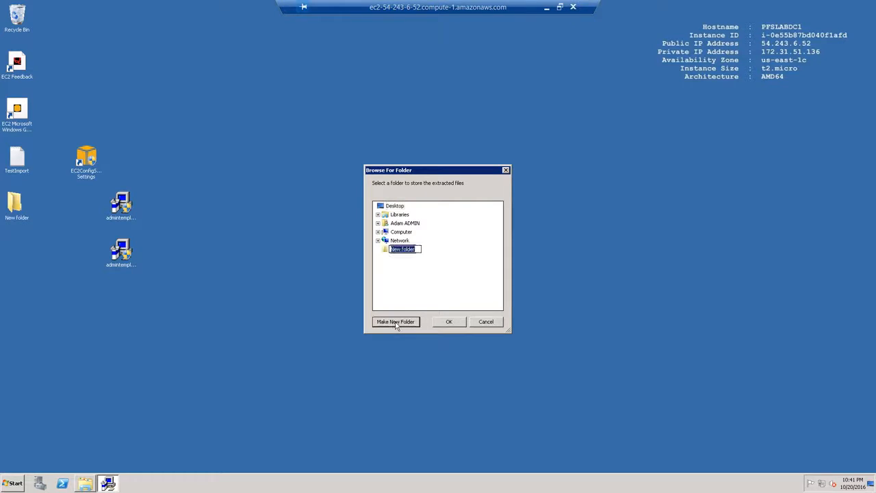
pyautogui.write('AdminTemplate32')
pyautogui.click(449, 322)
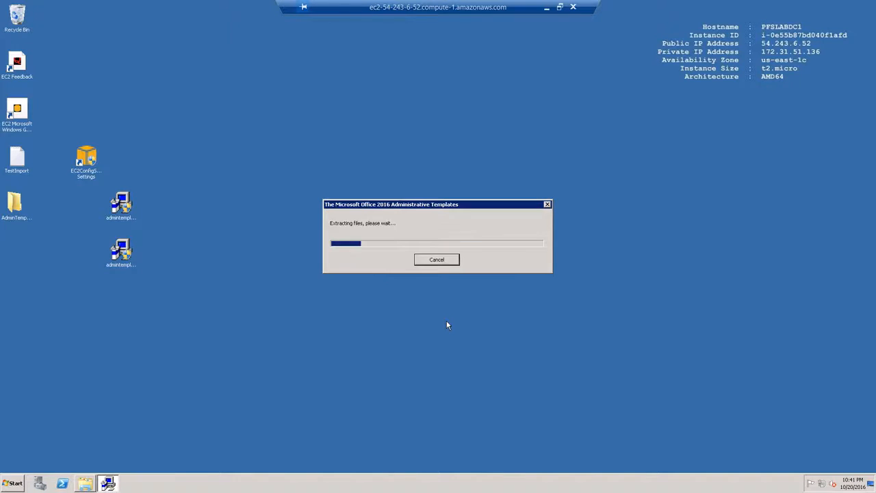
pyautogui.click(492, 264)
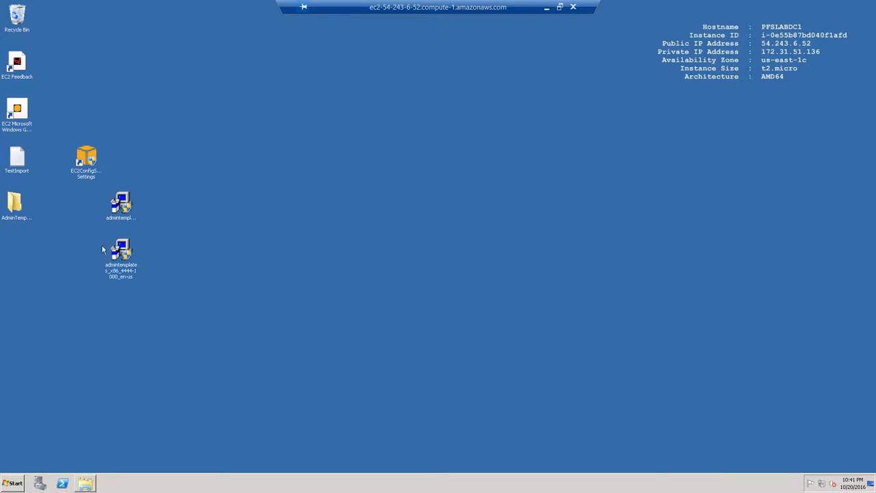
# Browse AdminTemplate32's admx and en-us folders, ending back in the admx folder.
pyautogui.doubleClick(17, 204)
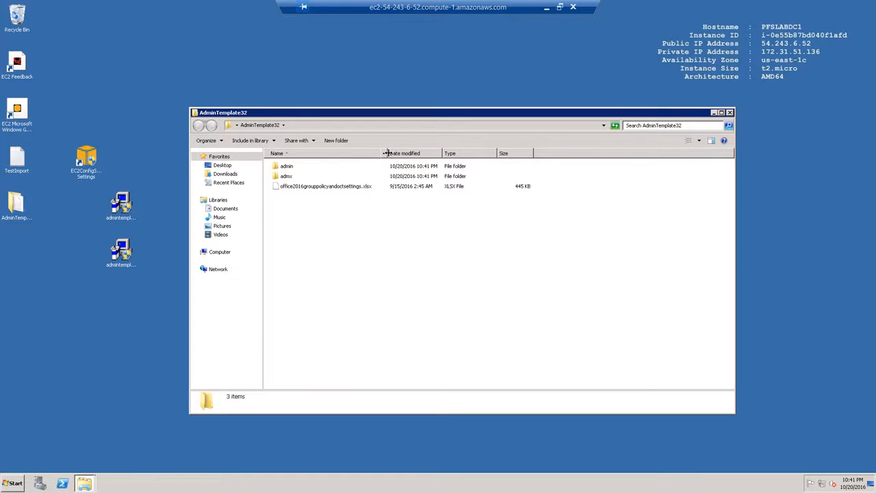
pyautogui.doubleClick(290, 177)
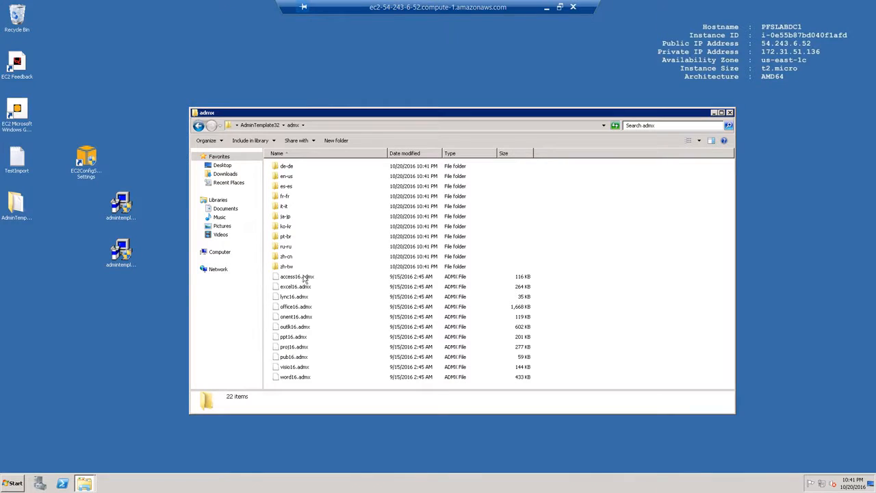
pyautogui.doubleClick(286, 178)
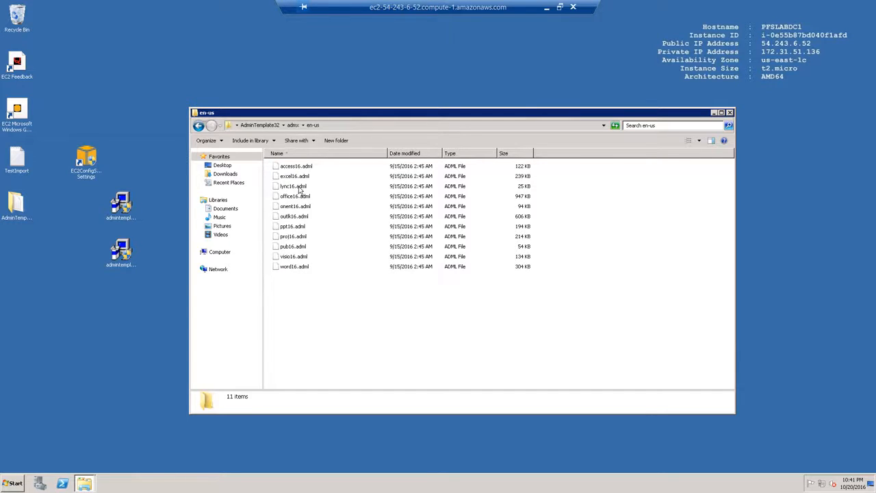
pyautogui.click(293, 126)
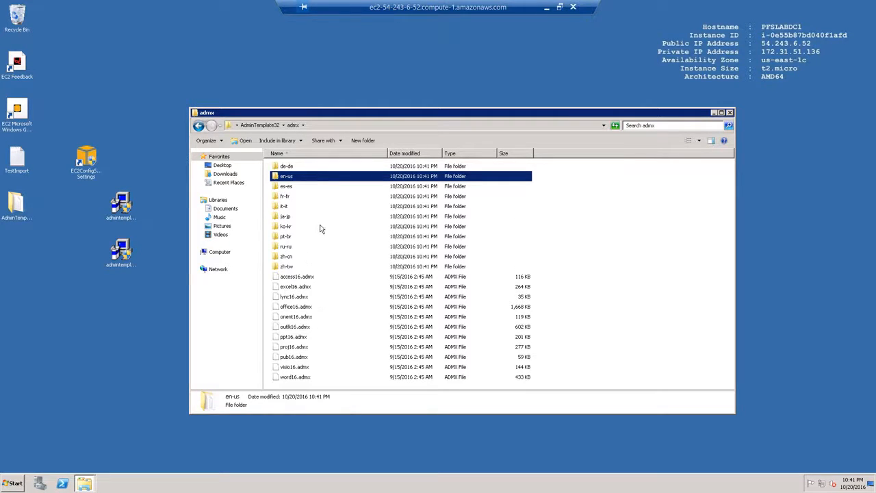
pyautogui.click(15, 484)
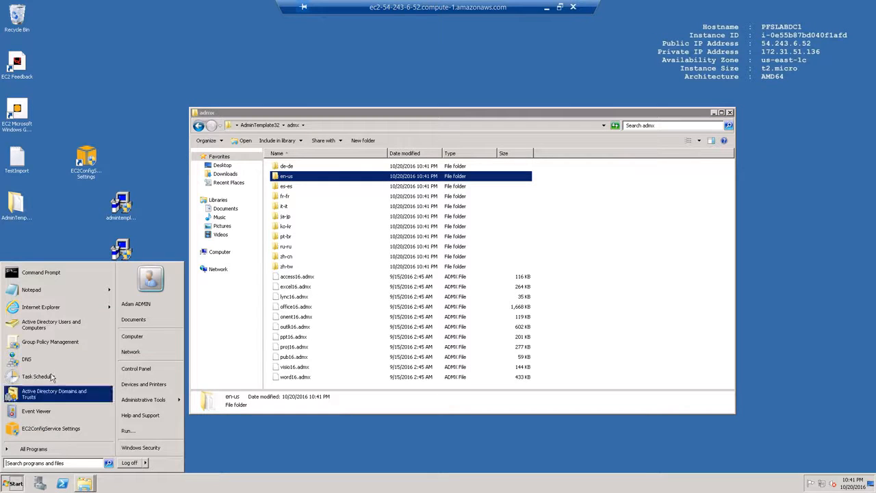
# Delete the Office365Update GPO link from pfslab.local and close Group Policy Management.
pyautogui.click(68, 340)
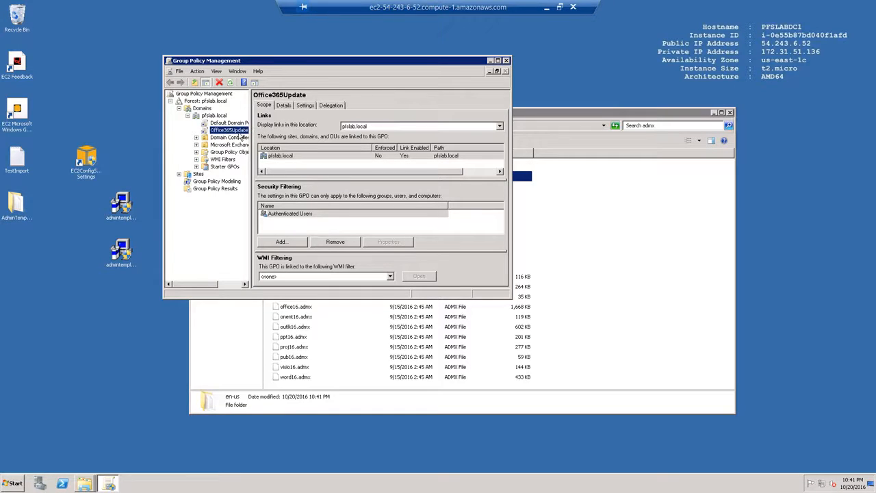
pyautogui.rightClick(228, 131)
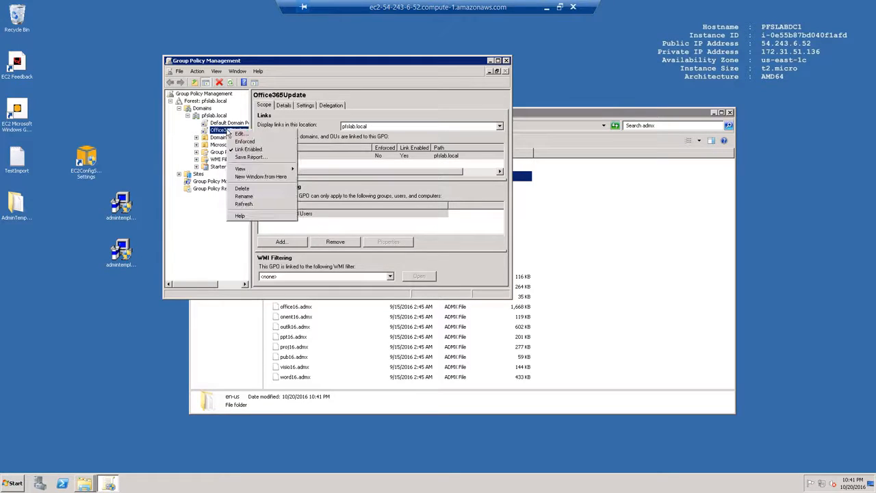
pyautogui.click(245, 189)
pyautogui.click(344, 199)
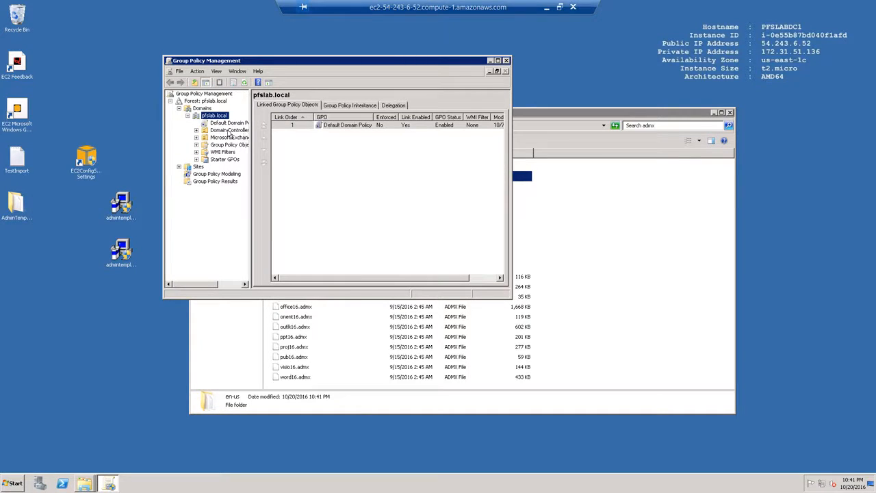
pyautogui.click(506, 60)
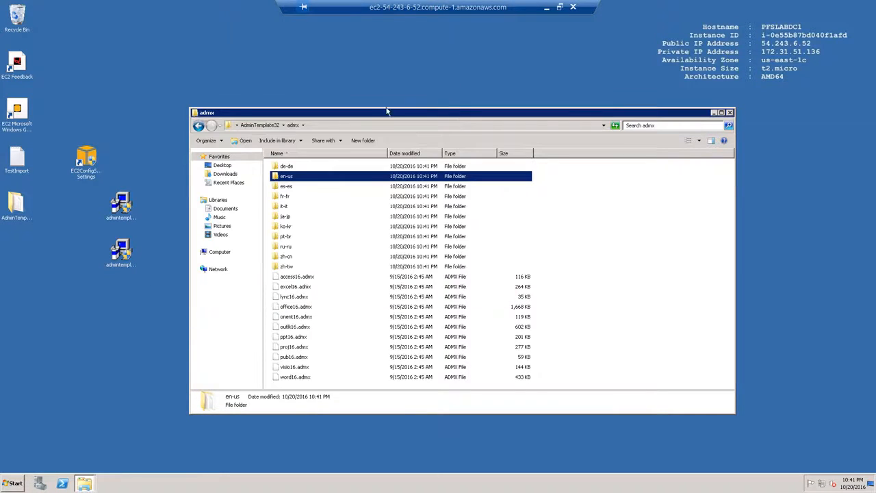
pyautogui.click(9, 483)
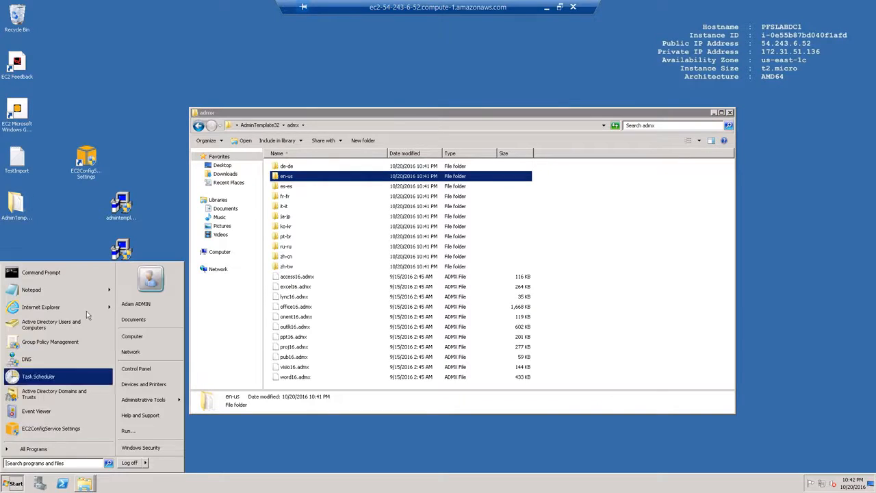
# Create a new GPO named Office365UpdateSettings linked to the pfslab.local domain.
pyautogui.click(64, 343)
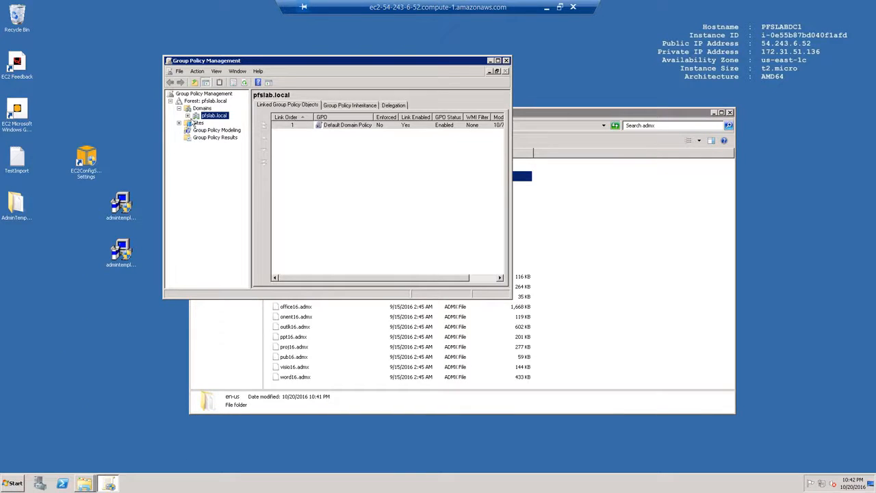
pyautogui.click(188, 116)
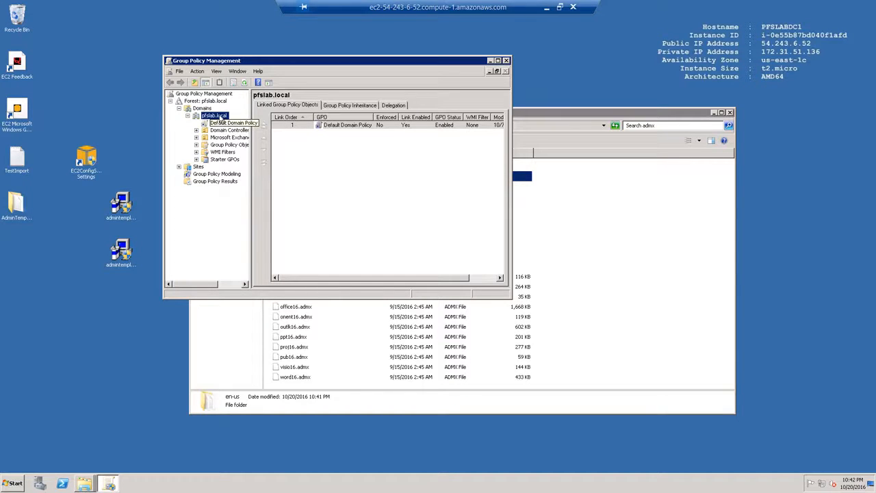
pyautogui.rightClick(219, 116)
pyautogui.click(231, 121)
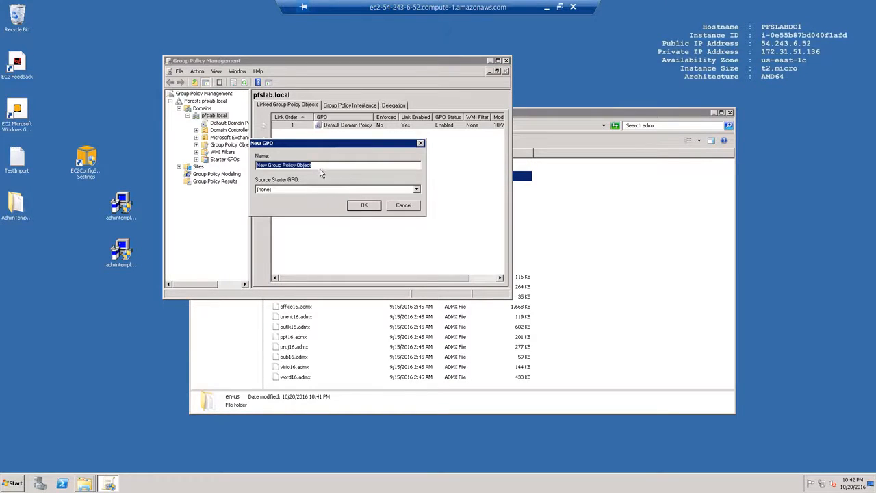
pyautogui.write('Off')
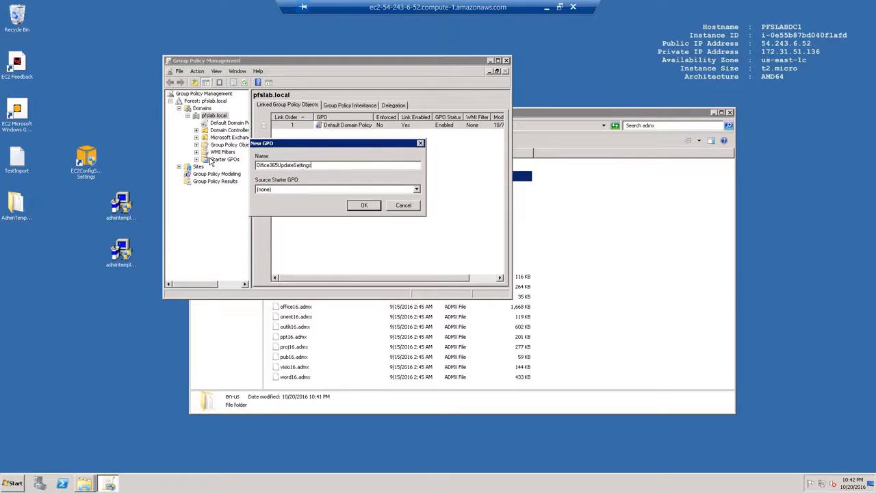
pyautogui.write('ice365UpdateSettings')
pyautogui.press('Return')
# Open the Office365UpdateSettings policy in Group Policy Management Editor.
pyautogui.click(225, 130)
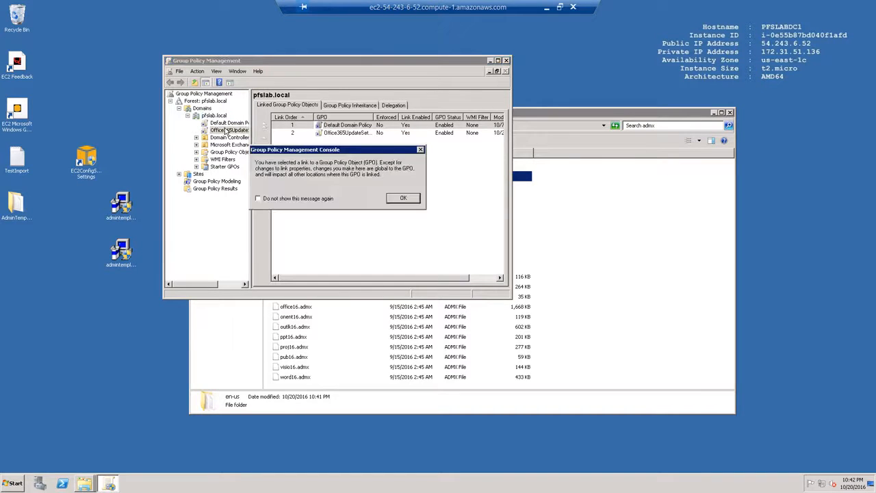
pyautogui.click(403, 198)
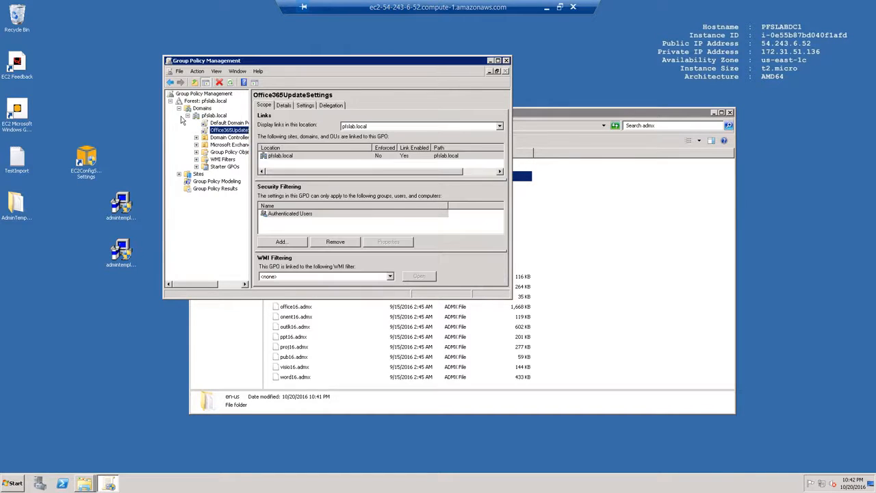
pyautogui.rightClick(227, 132)
pyautogui.click(237, 132)
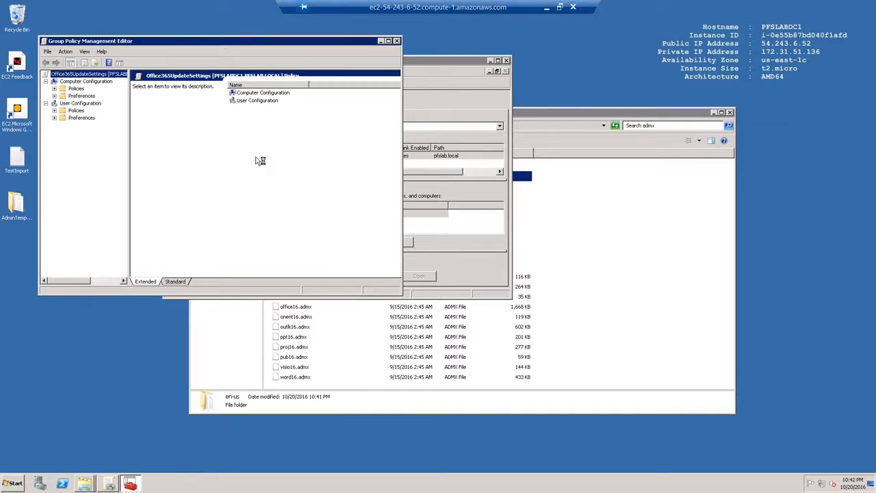
# Show Computer Configuration's Administrative Templates categories, then bring the admx folder window forward.
pyautogui.click(54, 88)
pyautogui.click(78, 111)
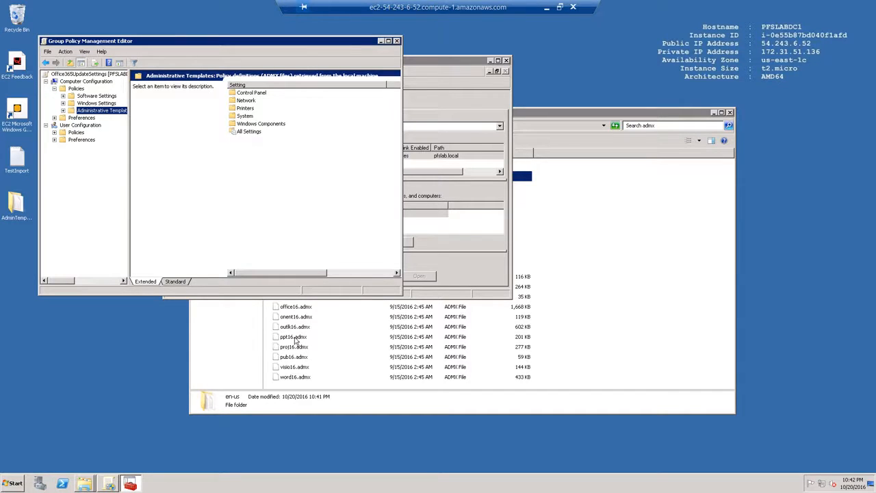
pyautogui.click(632, 299)
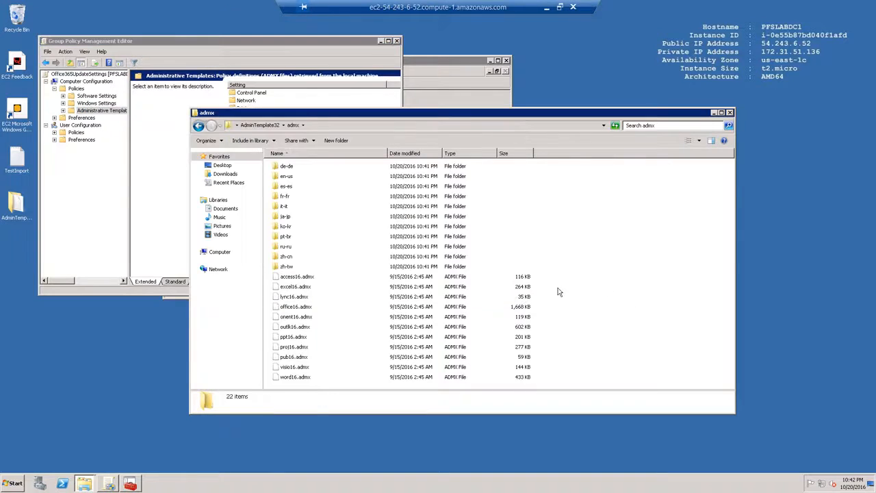
# Open C:\Windows\PolicyDefinitions and place it beside the admx folder window.
pyautogui.click(13, 485)
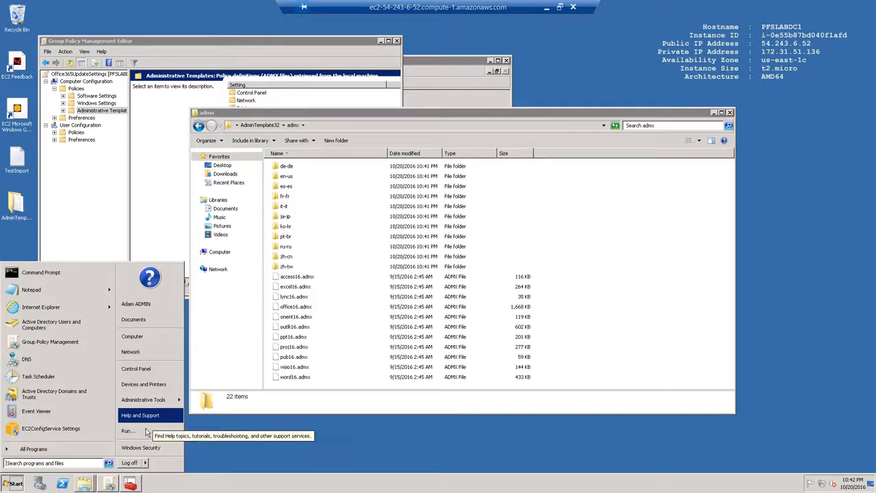
pyautogui.click(146, 431)
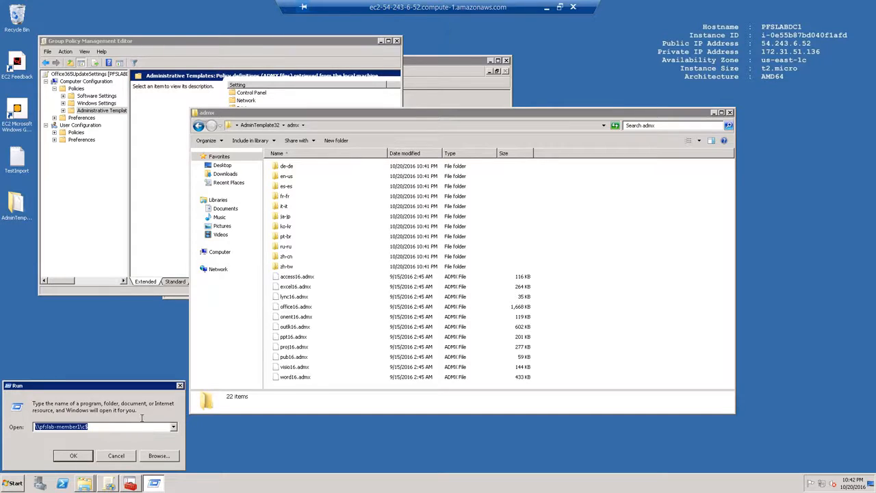
pyautogui.write('c:\\windows')
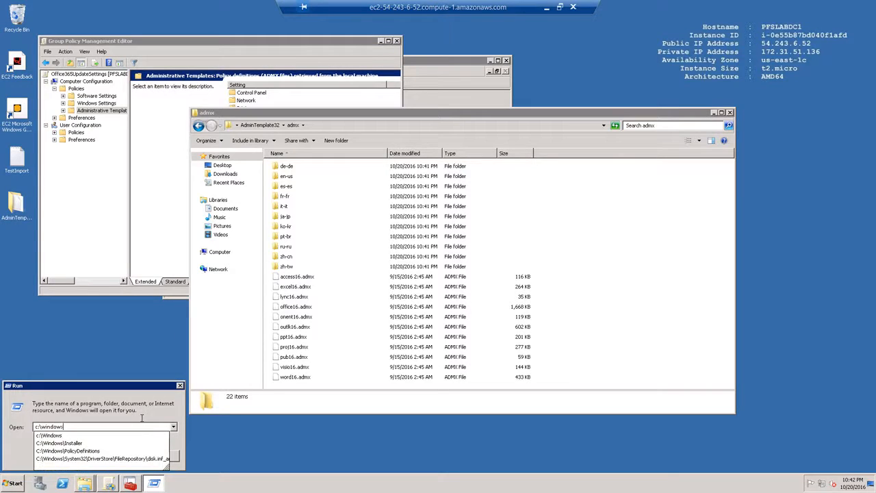
pyautogui.write('\\po')
pyautogui.press('Down')
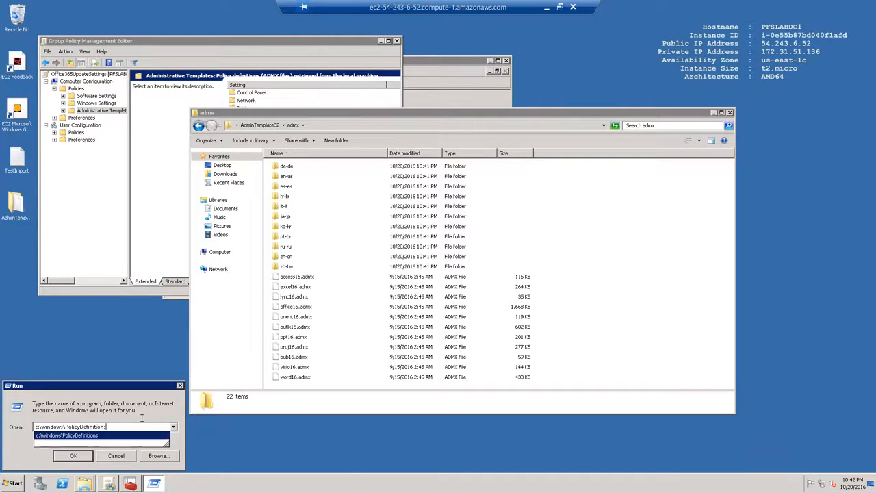
pyautogui.press('Return')
pyautogui.moveTo(371, 135); pyautogui.dragTo(612, 133)
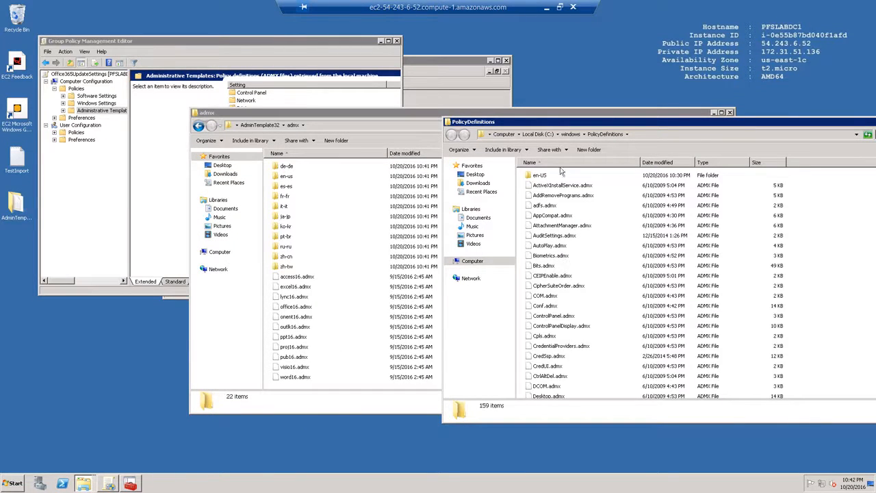
pyautogui.moveTo(566, 123); pyautogui.dragTo(628, 116)
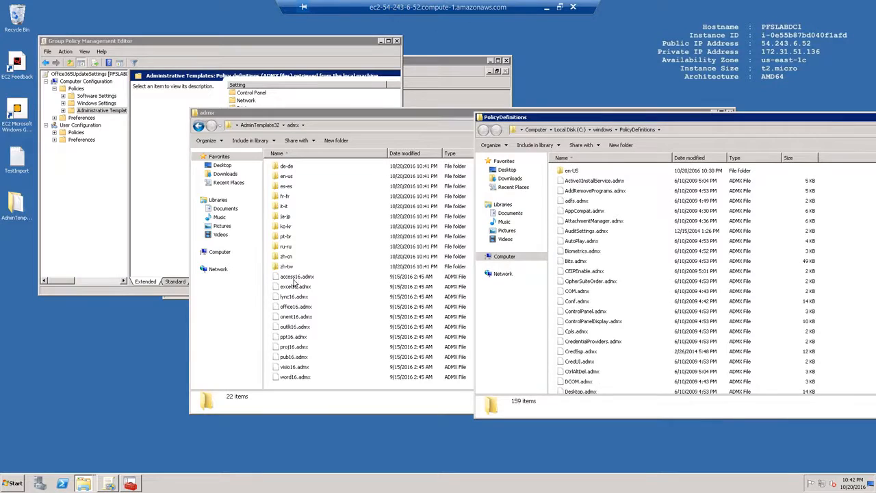
# Copy the 11 Office .admx files, access16 through word16, into PolicyDefinitions.
pyautogui.click(297, 276)
pyautogui.keyDown('shift'); pyautogui.click(293, 377); pyautogui.keyUp('shift')
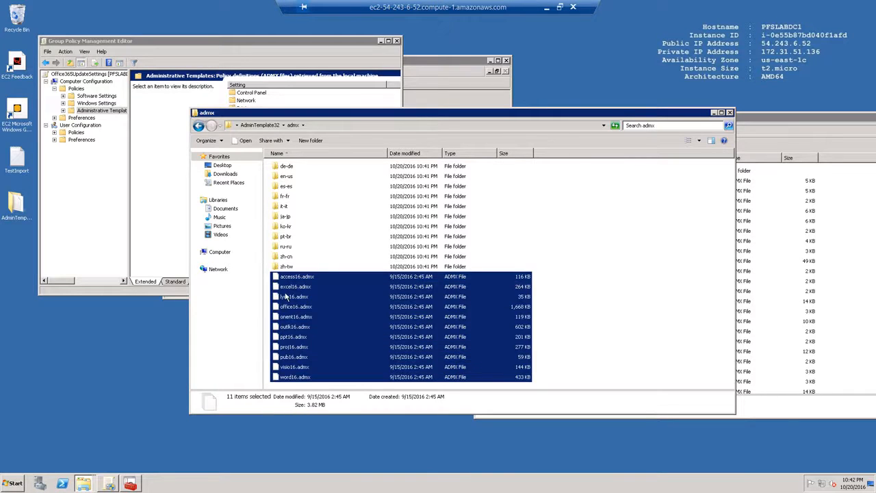
pyautogui.moveTo(374, 313); pyautogui.dragTo(848, 272)
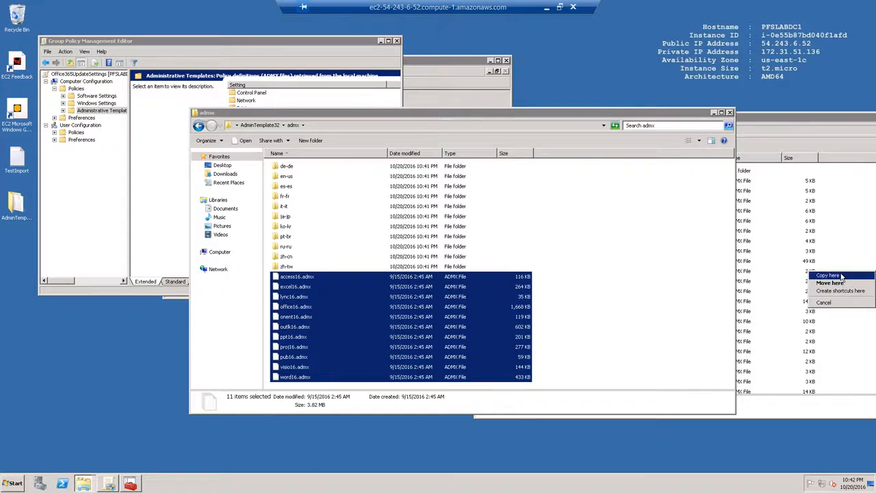
pyautogui.click(844, 274)
pyautogui.click(431, 270)
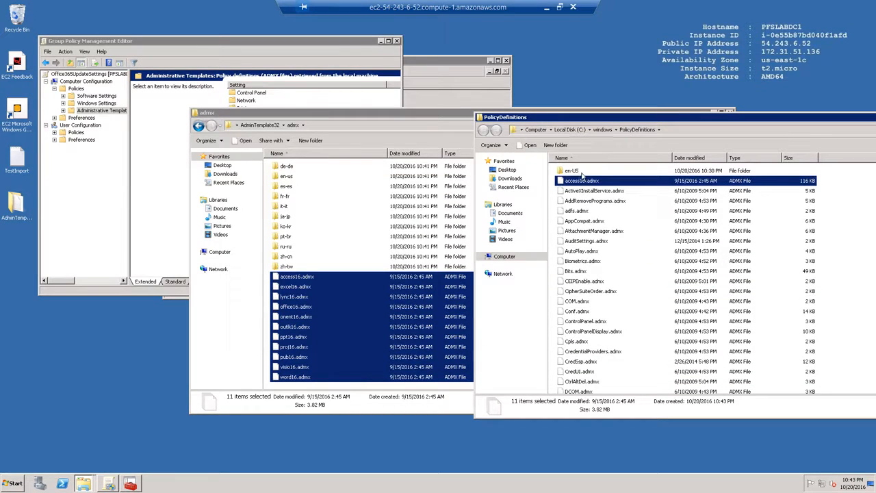
# Copy the 11 en-us .adml files into PolicyDefinitions\en-US and close both windows.
pyautogui.doubleClick(572, 171)
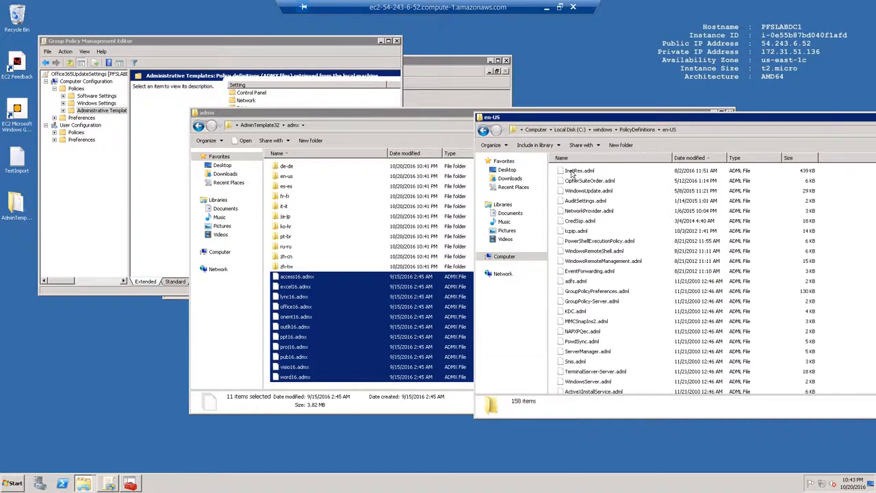
pyautogui.doubleClick(286, 176)
pyautogui.hotkey('ctrl', 'a')
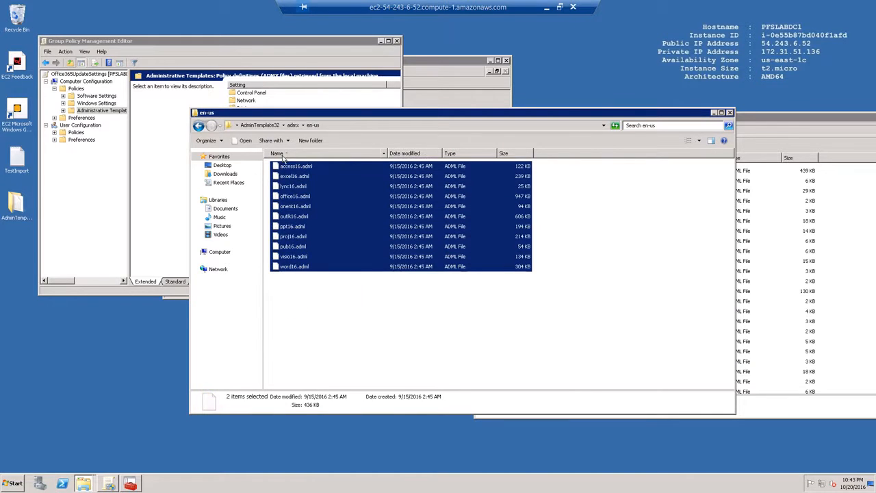
pyautogui.moveTo(283, 170); pyautogui.dragTo(817, 237)
pyautogui.click(413, 273)
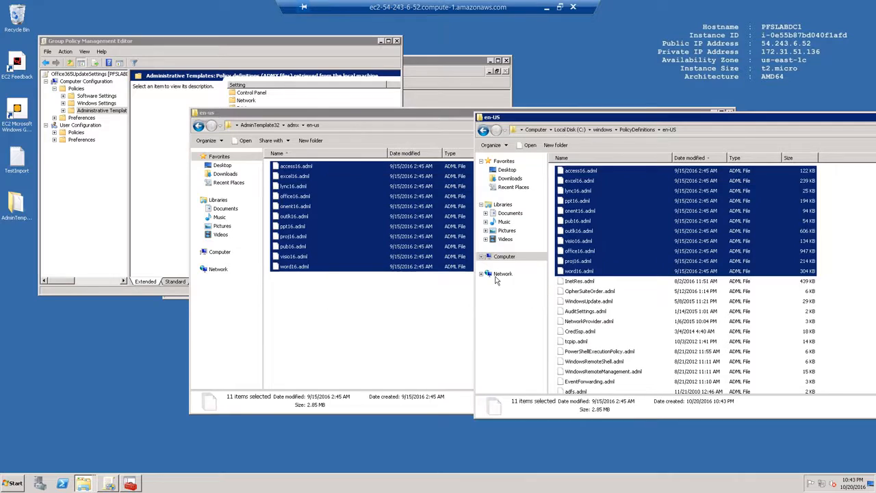
pyautogui.doubleClick(479, 118)
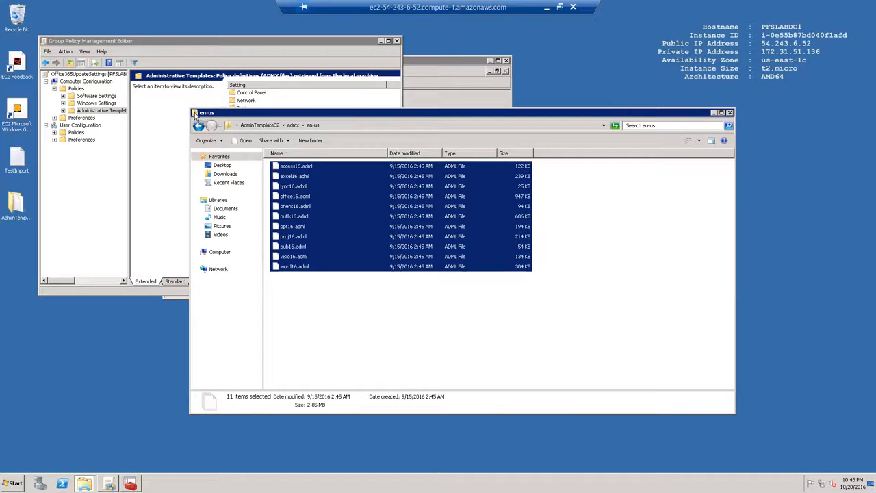
pyautogui.doubleClick(194, 113)
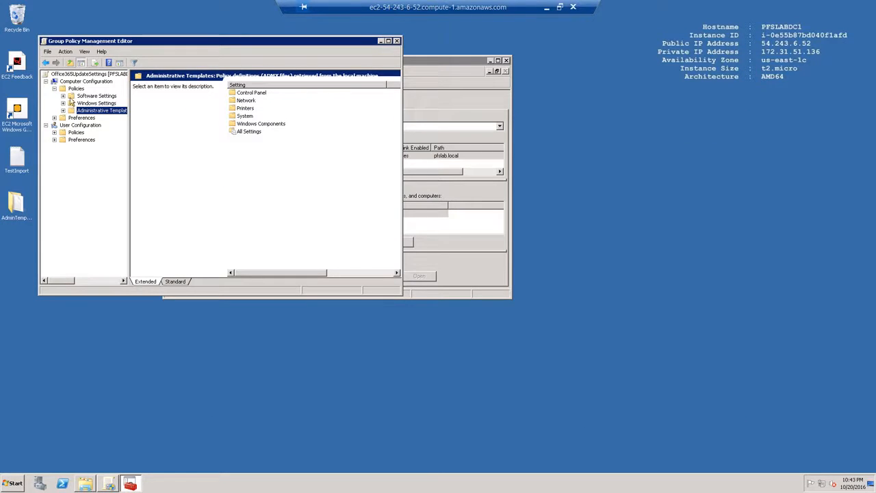
# Reopen Office365UpdateSettings in the editor and expand Computer Configuration's Administrative Templates.
pyautogui.click(397, 41)
pyautogui.rightClick(216, 130)
pyautogui.click(228, 132)
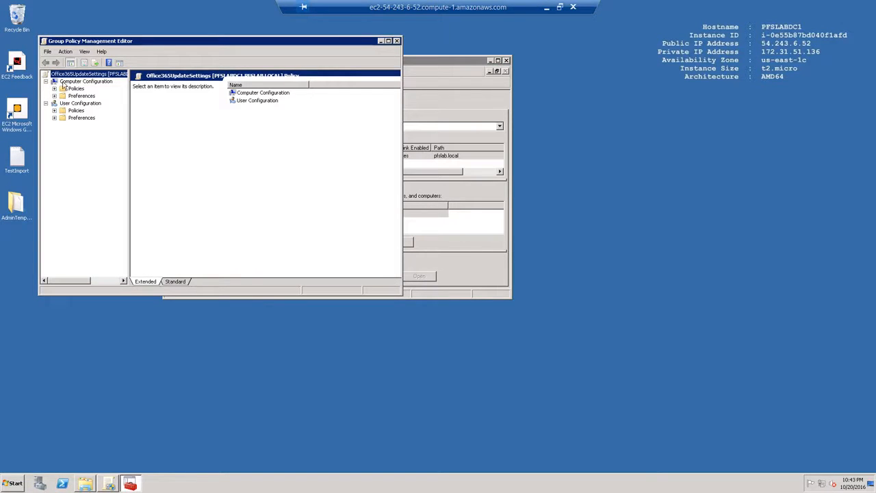
pyautogui.click(54, 89)
pyautogui.click(96, 110)
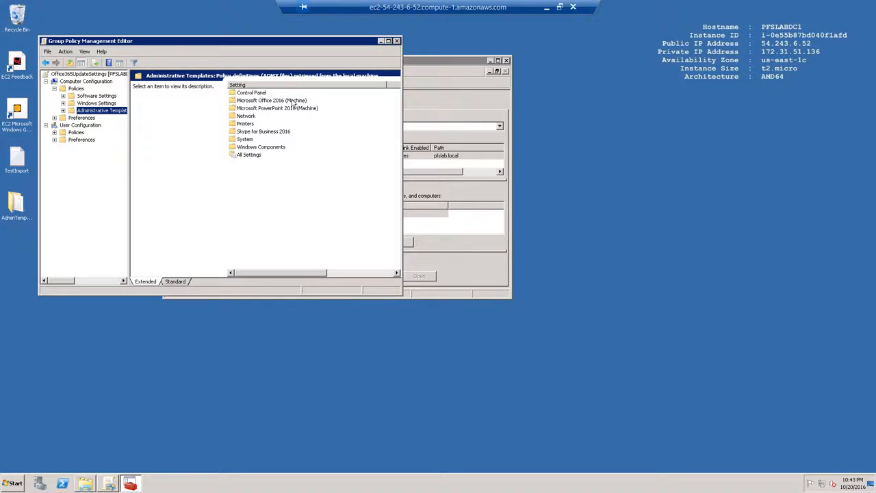
# Open the Update Channel setting under Microsoft Office 2016 (Machine) > Updates.
pyautogui.doubleClick(264, 101)
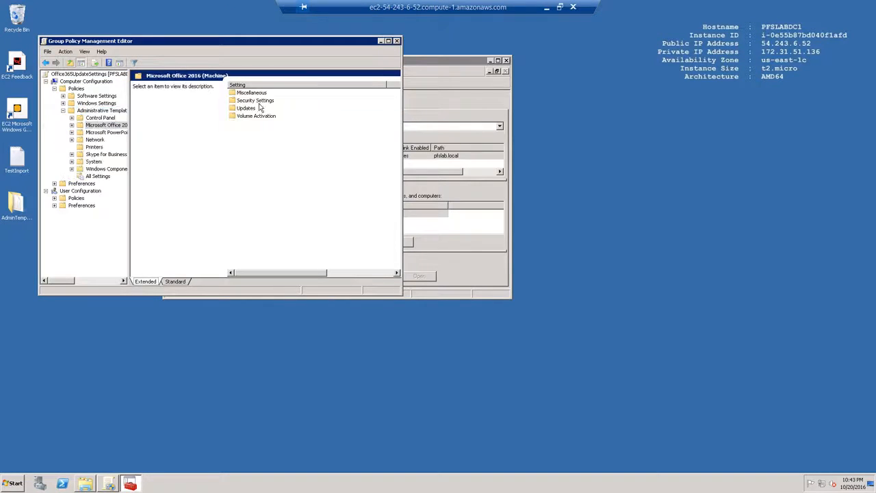
pyautogui.doubleClick(245, 110)
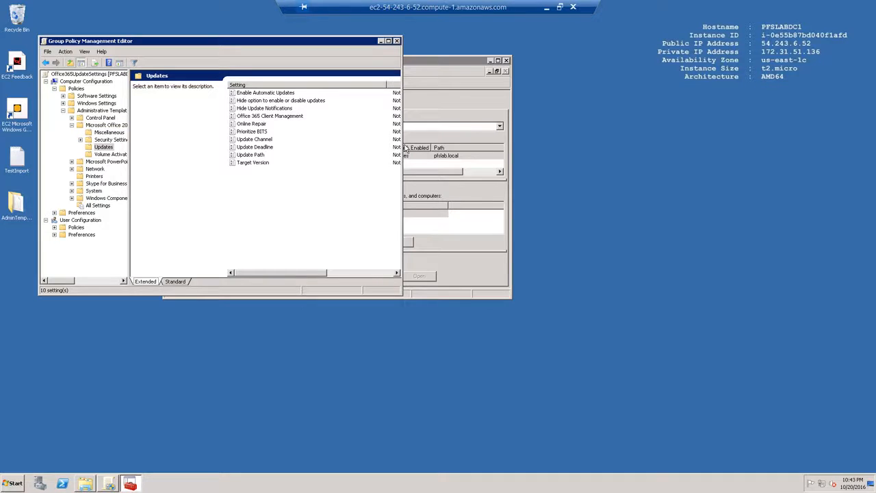
pyautogui.moveTo(491, 142); pyautogui.dragTo(502, 142)
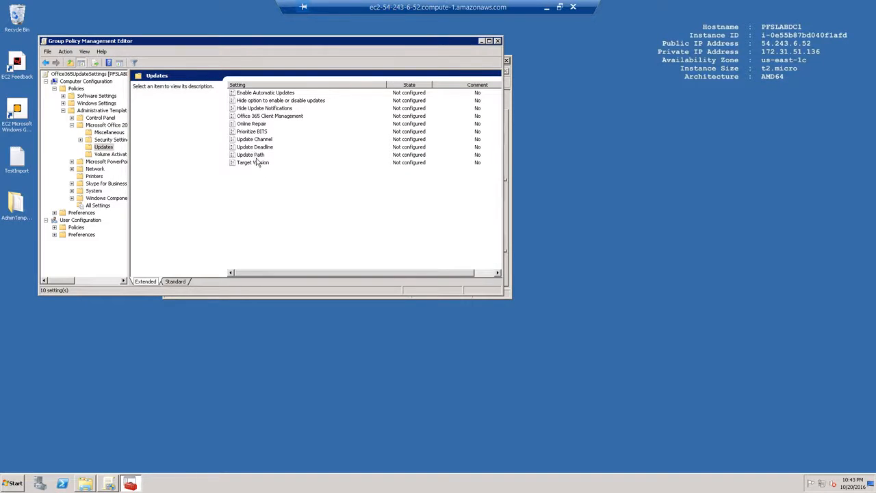
pyautogui.click(250, 139)
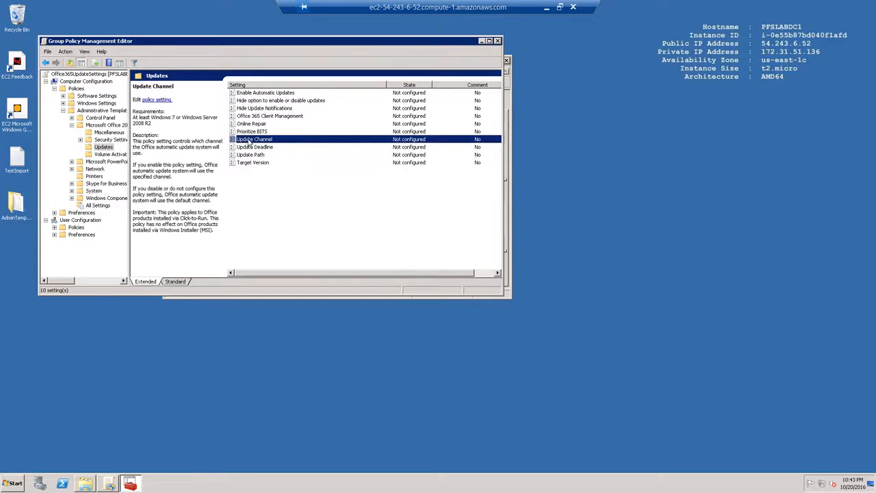
pyautogui.doubleClick(253, 139)
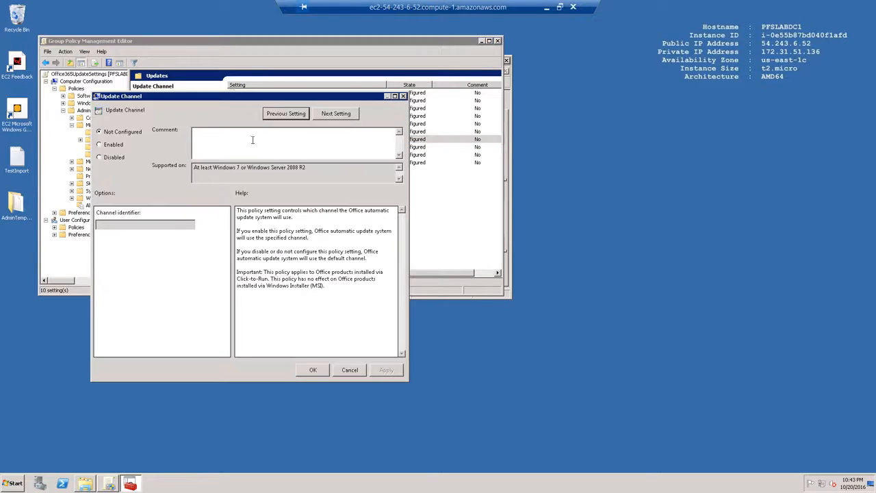
# Set the Update Channel policy to Enabled and switch to the other remote machine.
pyautogui.click(99, 145)
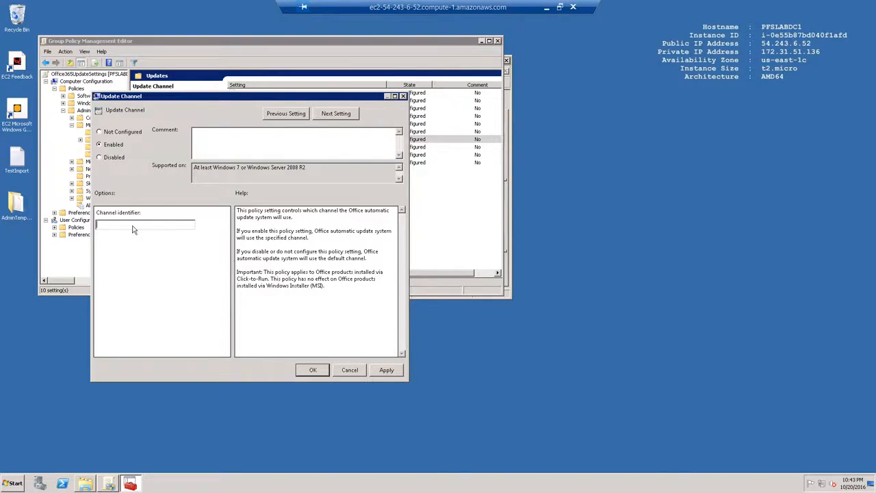
pyautogui.click(547, 8)
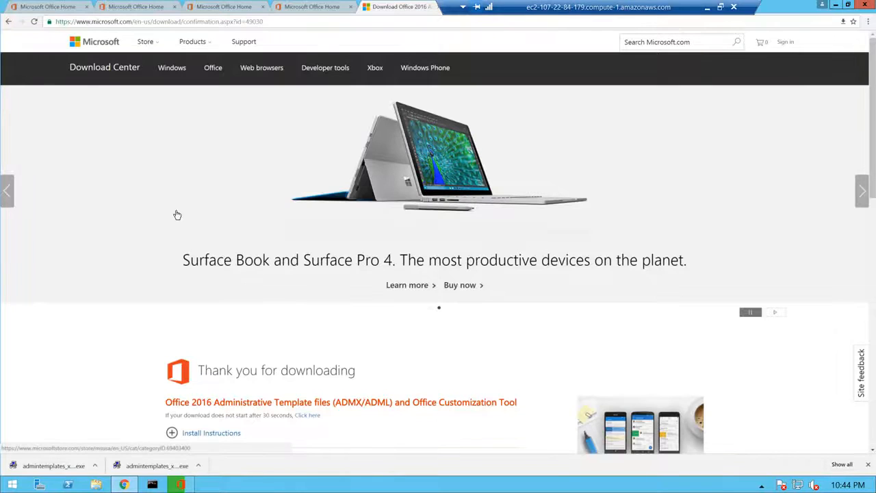
# Check the Office installer's progress from the taskbar, then bring up the Start screen.
pyautogui.click(181, 487)
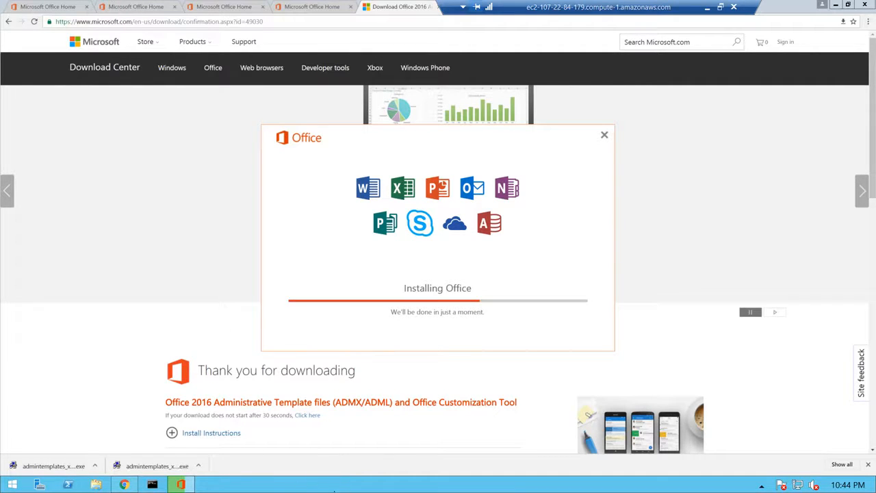
pyautogui.click(15, 485)
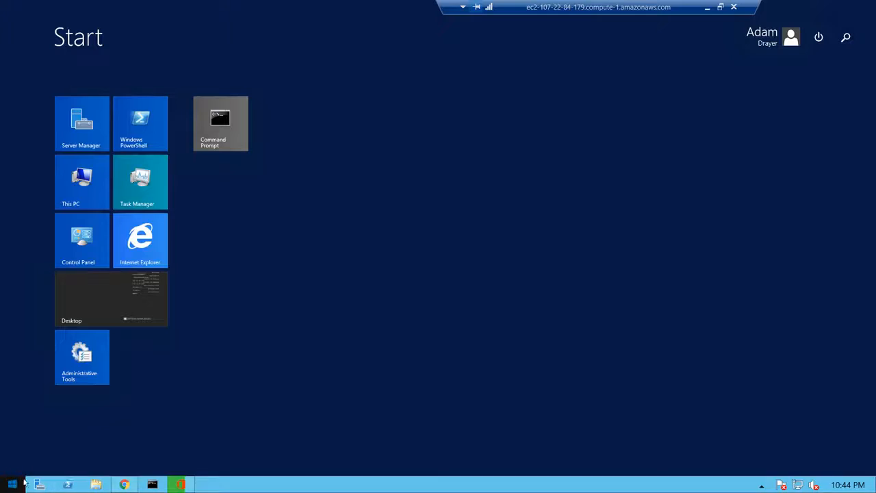
# Search for regedit on the Start screen and launch Registry Editor.
pyautogui.write('regedit')
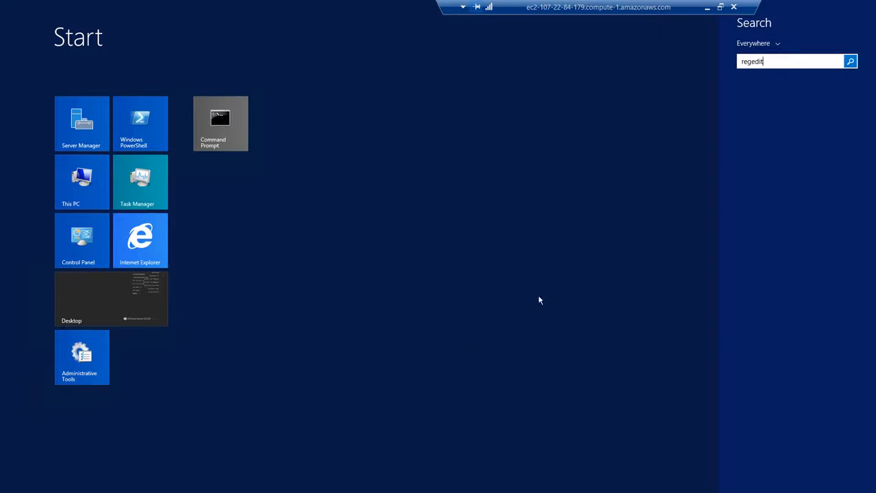
pyautogui.click(630, 220)
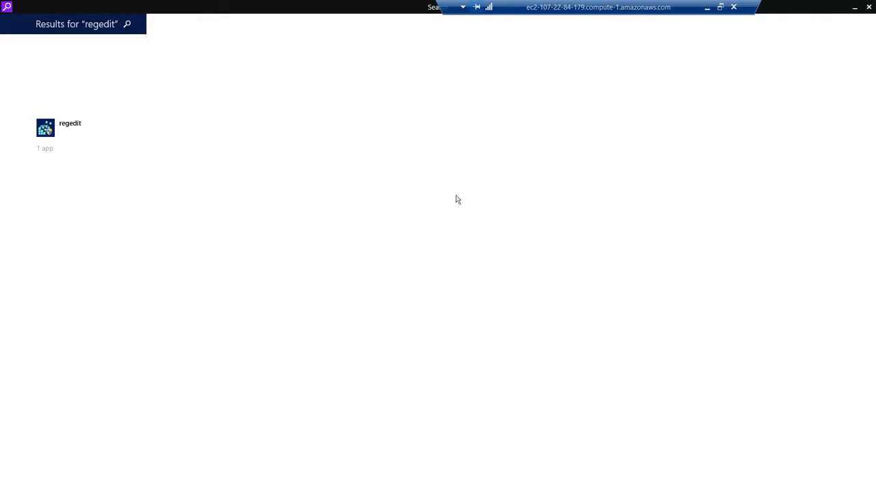
pyautogui.click(64, 128)
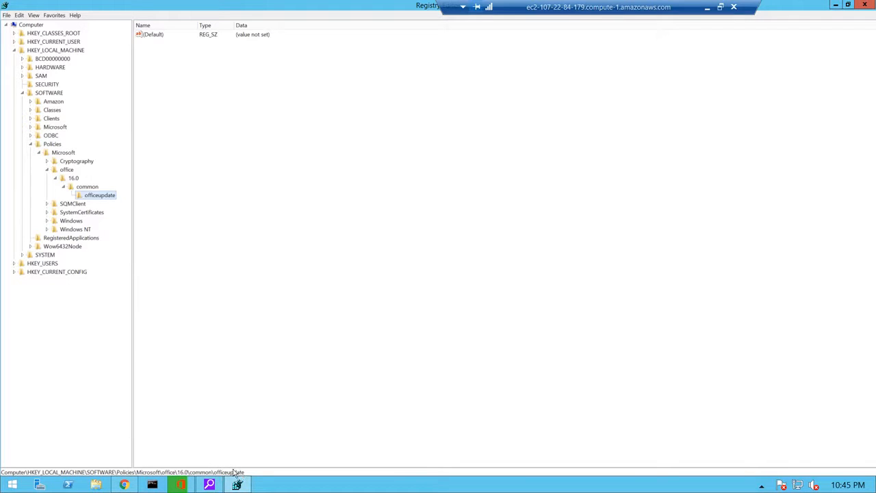
pyautogui.rightClick(148, 83)
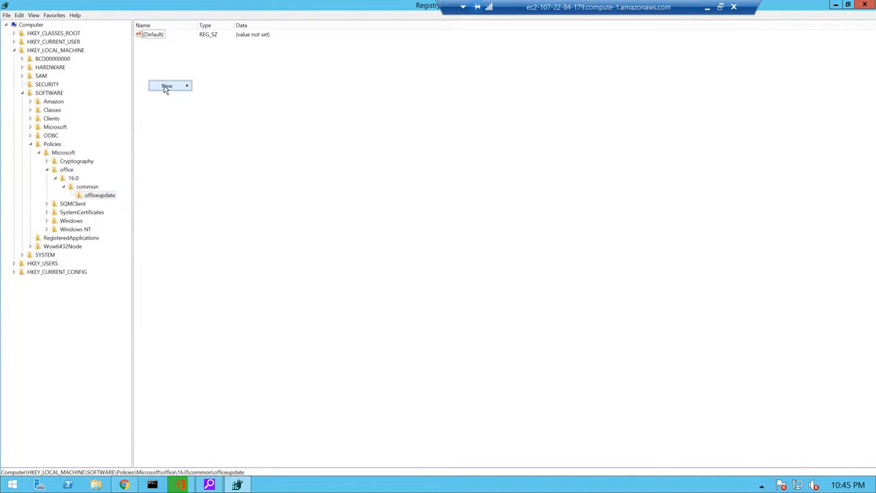
pyautogui.moveTo(167, 86)
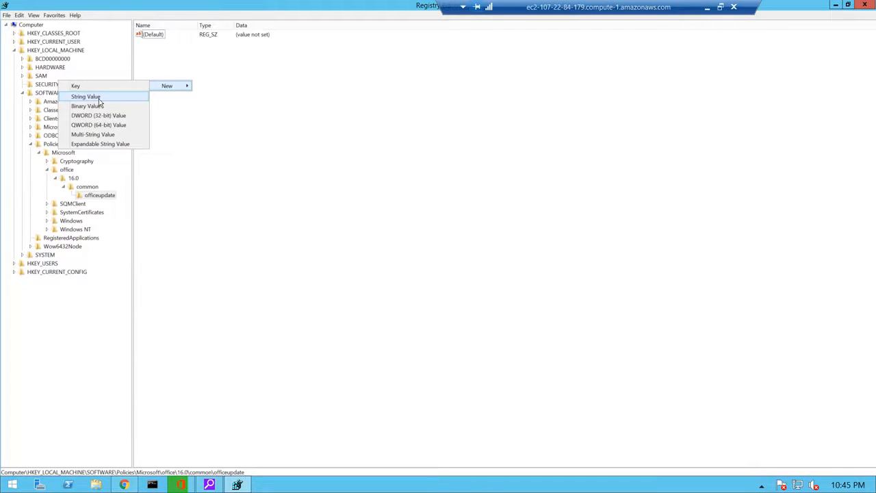
pyautogui.click(188, 152)
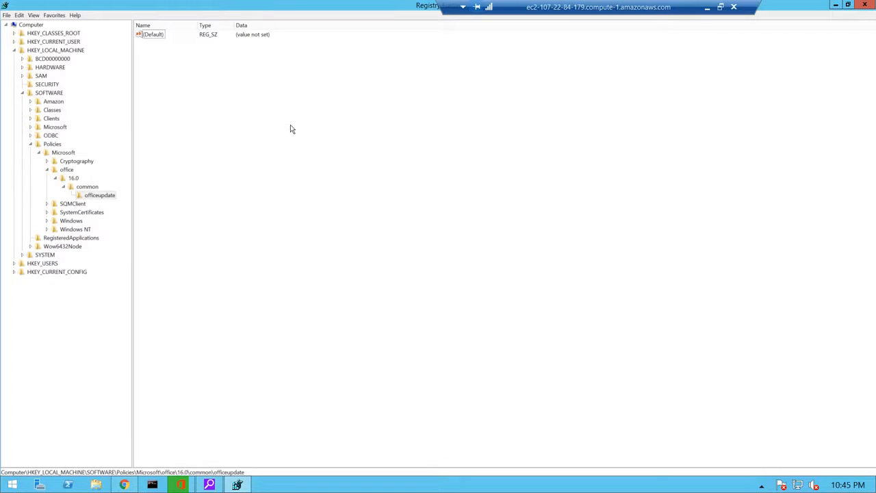
pyautogui.click(181, 486)
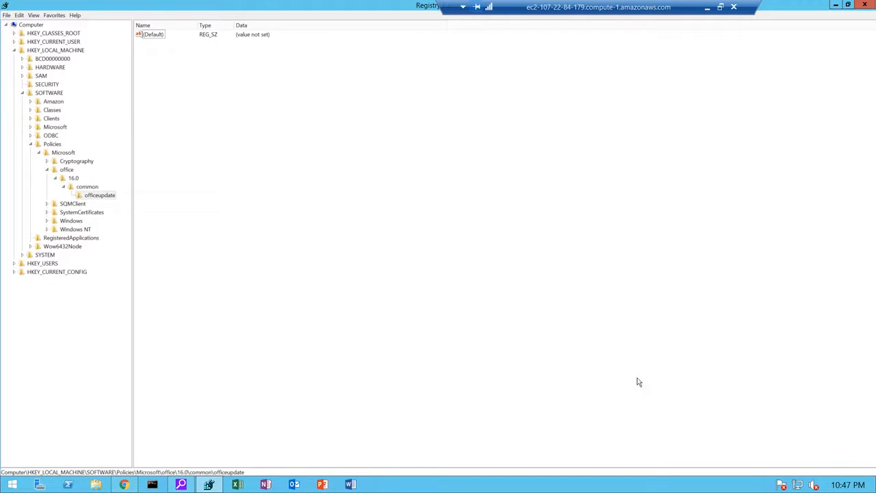
pyautogui.rightClick(423, 489)
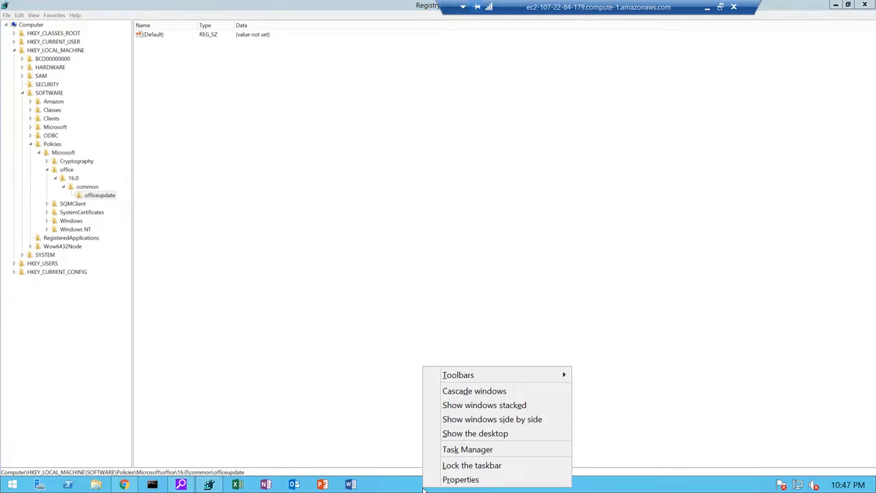
pyautogui.click(462, 480)
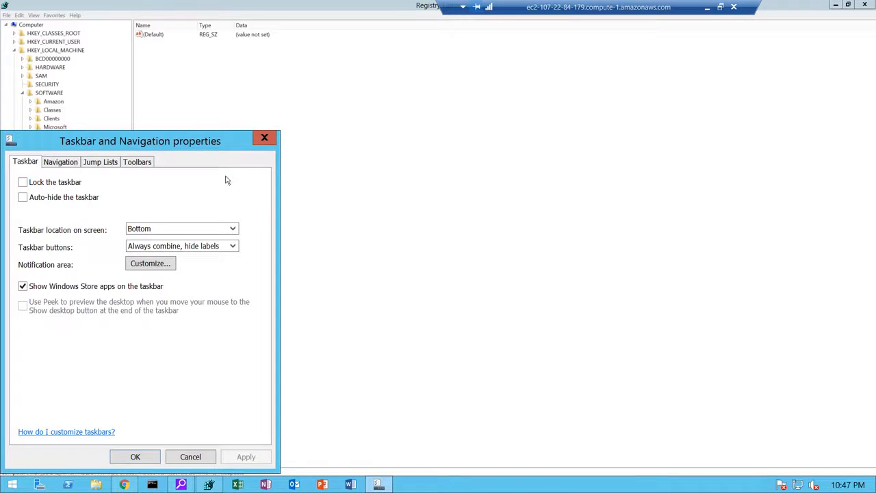
pyautogui.click(265, 139)
pyautogui.rightClick(471, 485)
pyautogui.click(488, 443)
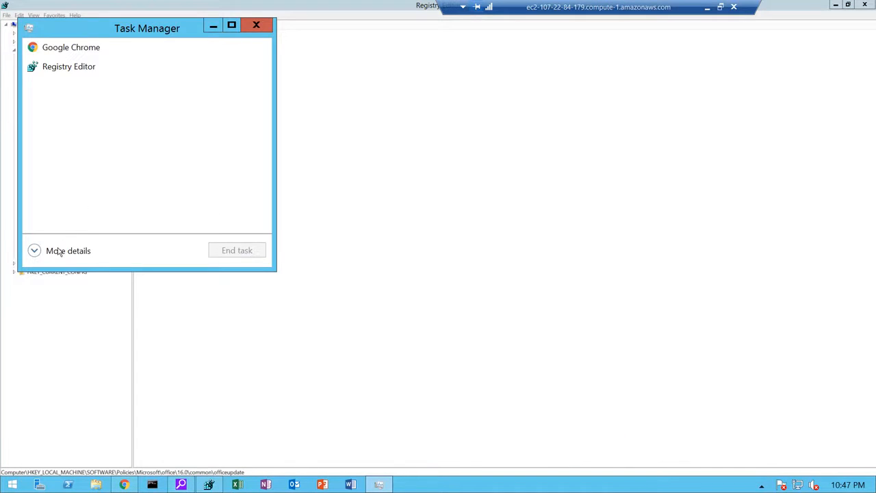
pyautogui.click(55, 252)
pyautogui.click(101, 63)
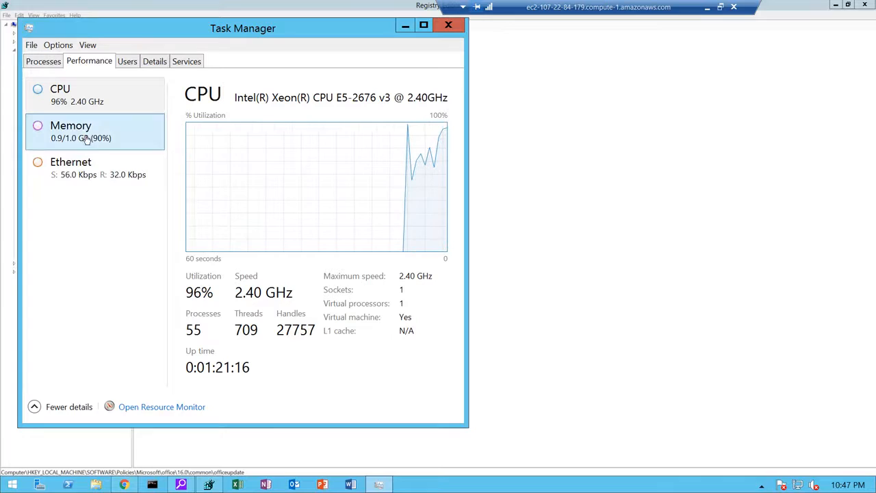
pyautogui.click(453, 30)
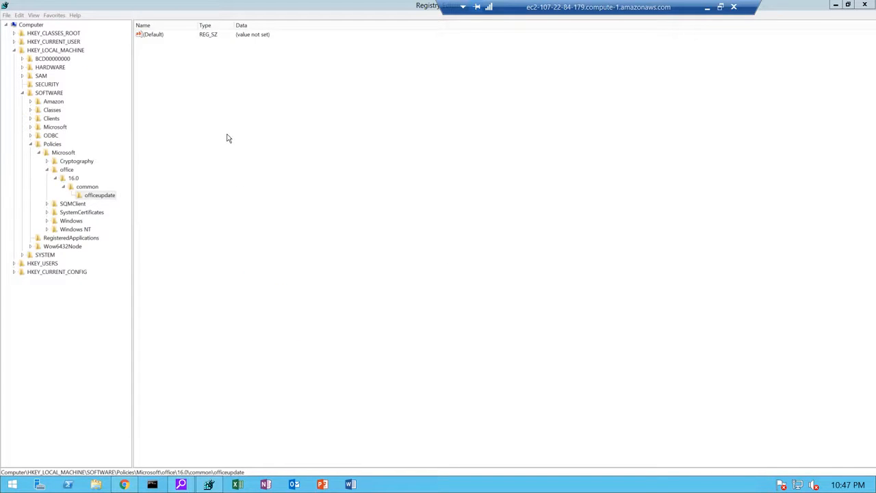
# Refresh the registry tree with View > Refresh, then launch Excel from the taskbar.
pyautogui.click(38, 17)
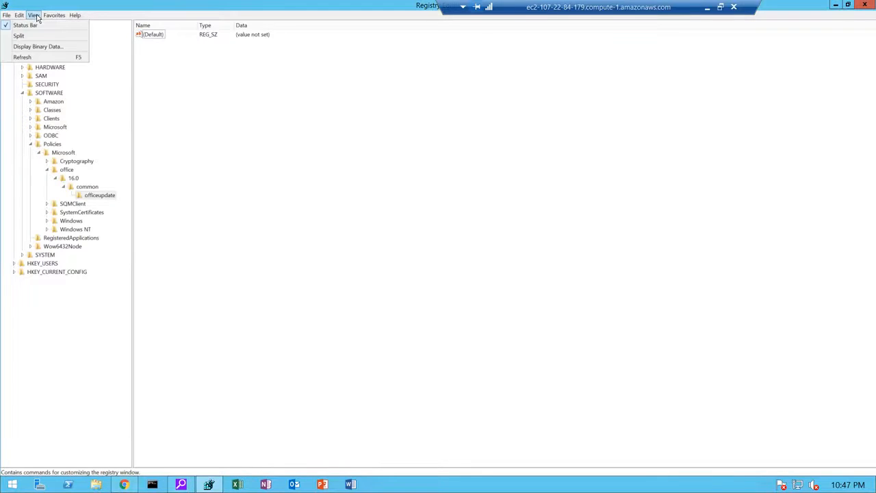
pyautogui.click(24, 57)
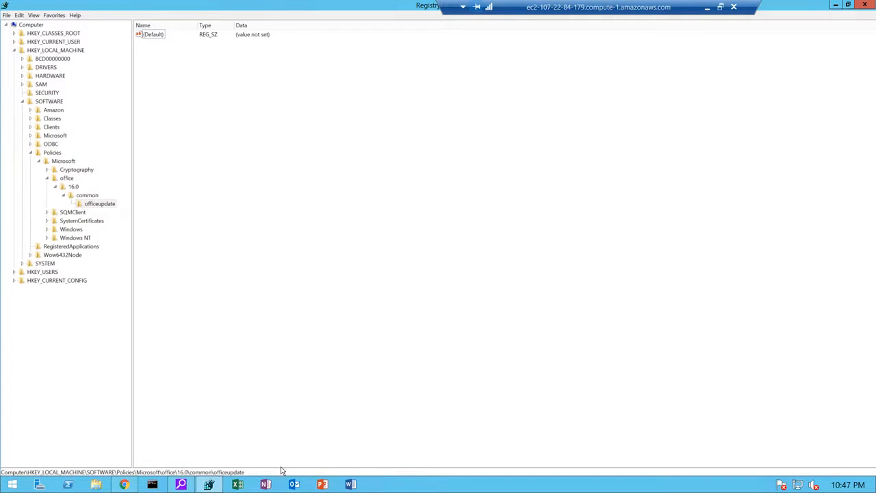
pyautogui.click(349, 485)
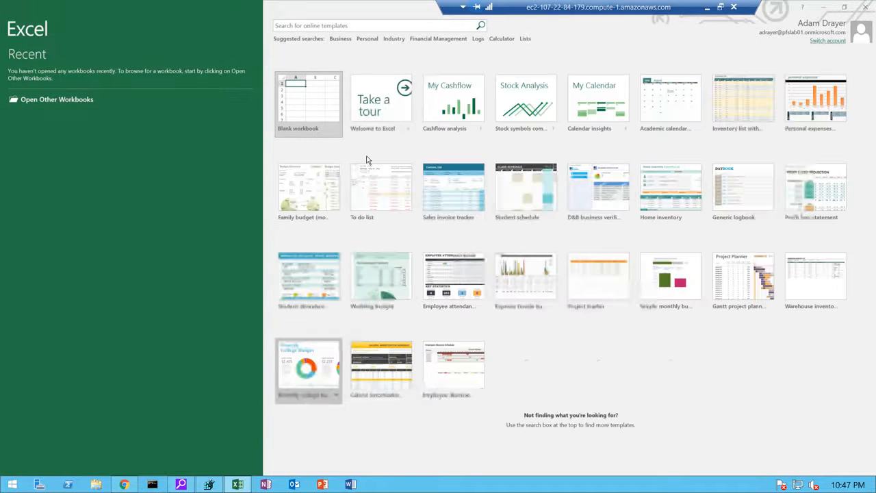
# Create a blank workbook and open its File > Account page.
pyautogui.click(310, 108)
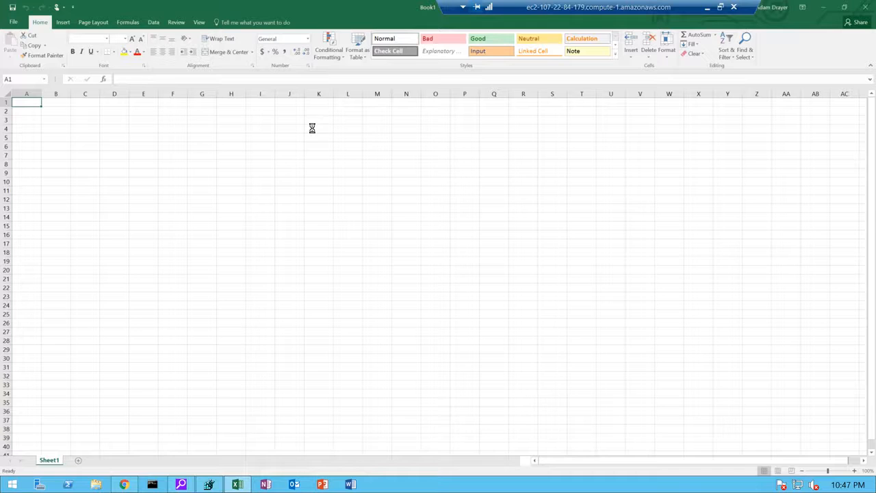
pyautogui.click(16, 24)
pyautogui.click(33, 189)
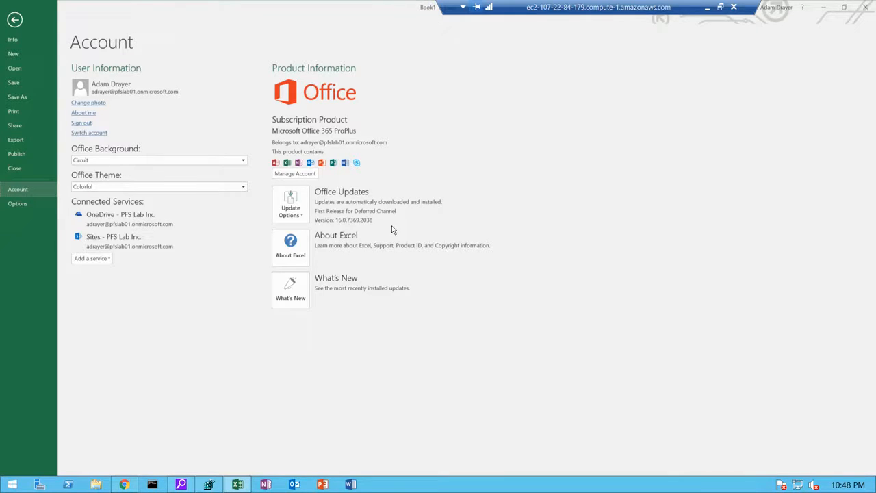
# Run Update Options > Update Now and dismiss the 'You're up to date!' message.
pyautogui.press('super+c')
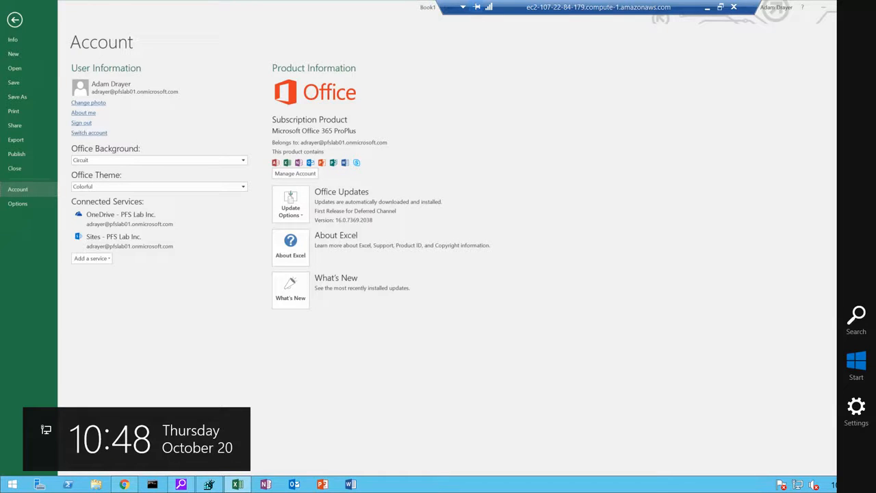
pyautogui.click(295, 215)
pyautogui.click(300, 234)
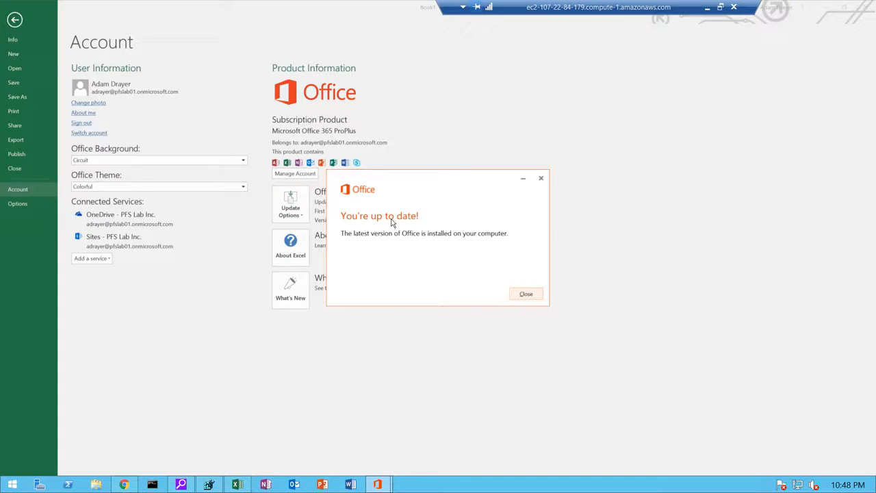
pyautogui.click(525, 294)
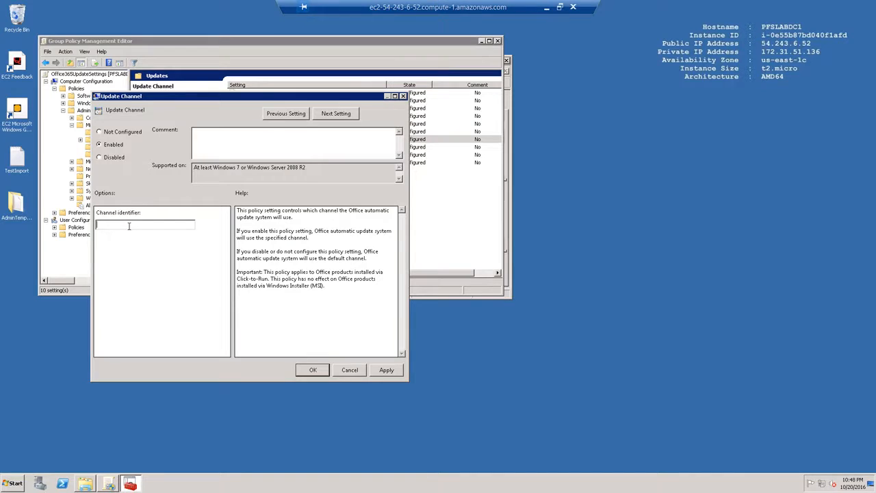
# Save the Update Channel identifier as Current, then return to the client machine.
pyautogui.write('urrent')
pyautogui.click(384, 371)
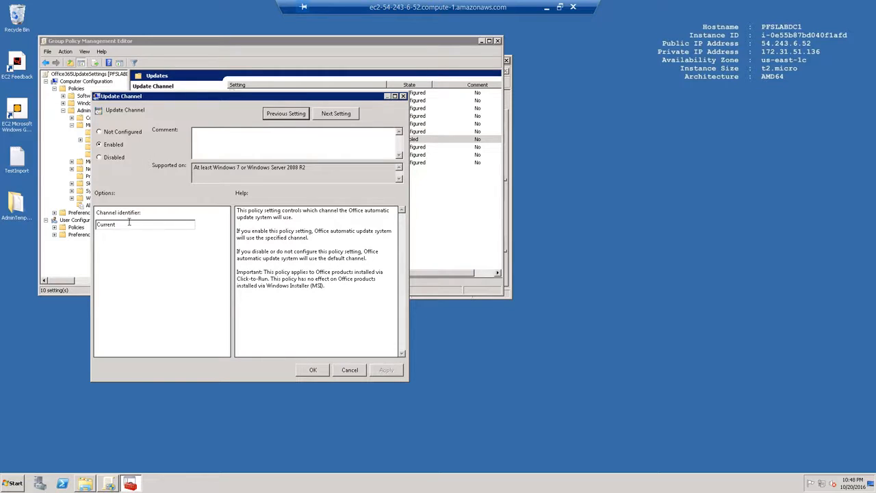
pyautogui.click(312, 372)
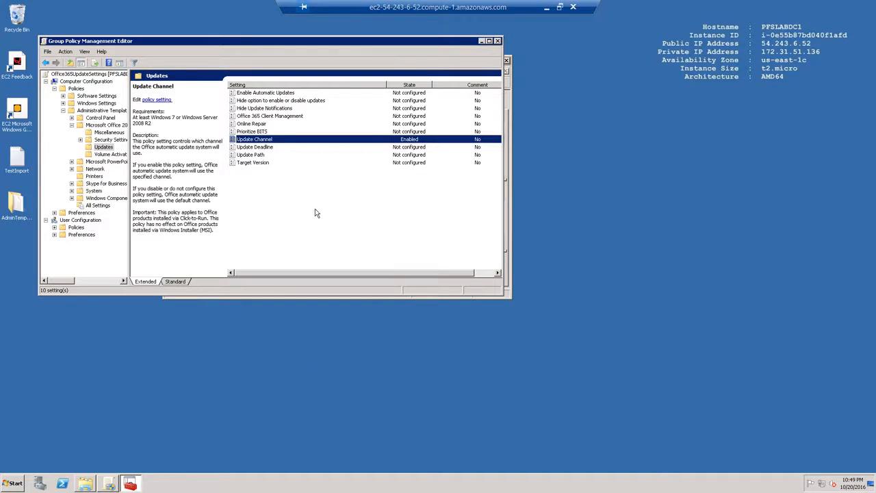
pyautogui.click(547, 7)
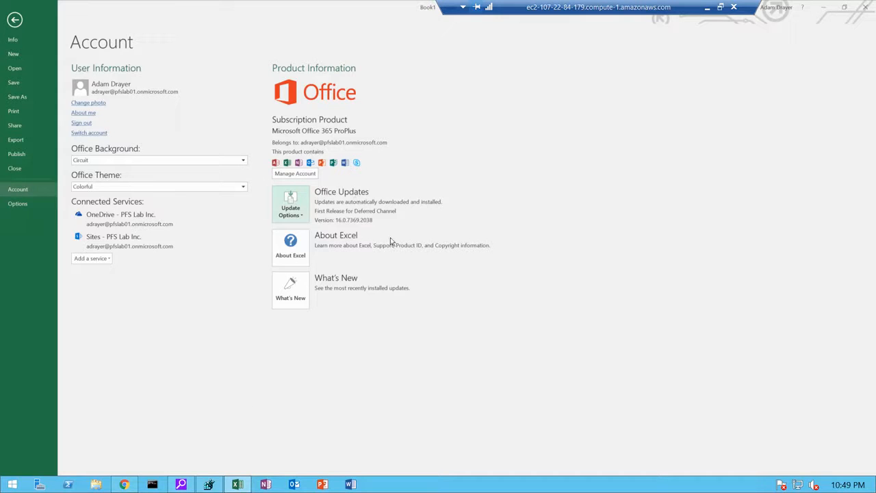
# Start Command Prompt as administrator from its taskbar icon.
pyautogui.rightClick(151, 487)
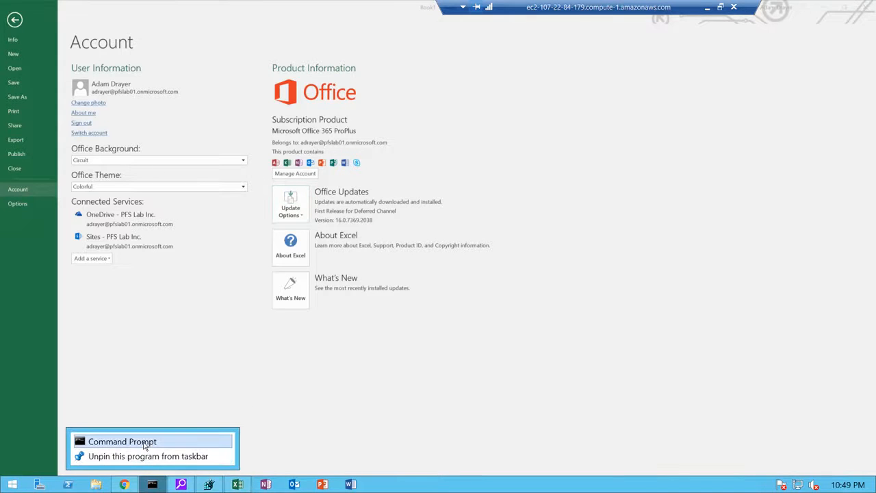
pyautogui.rightClick(144, 443)
pyautogui.click(163, 405)
# Run gpupdate /target:computer /force, then bring Registry Editor forward.
pyautogui.write('gpupdate ')
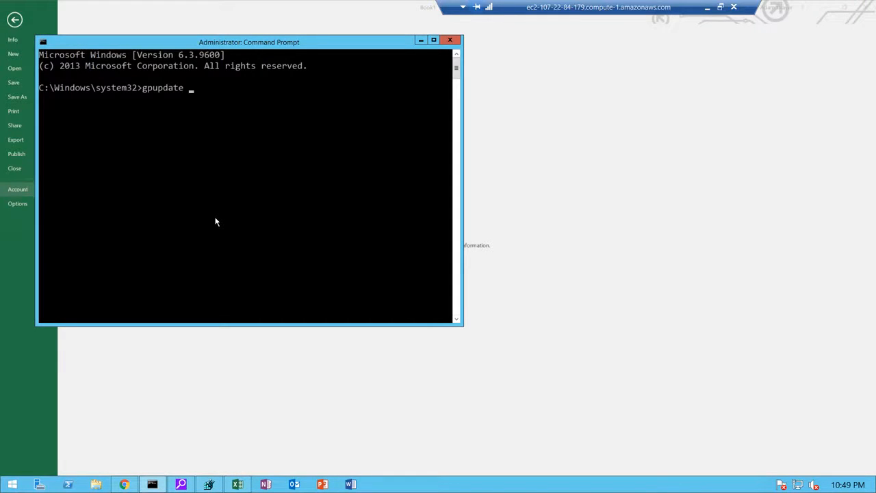
pyautogui.write('/ctarge')
pyautogui.press('BackSpace')
pyautogui.press('BackSpace')
pyautogui.press('BackSpace')
pyautogui.press('BackSpace')
pyautogui.write('target:comput')
pyautogui.press('Return')
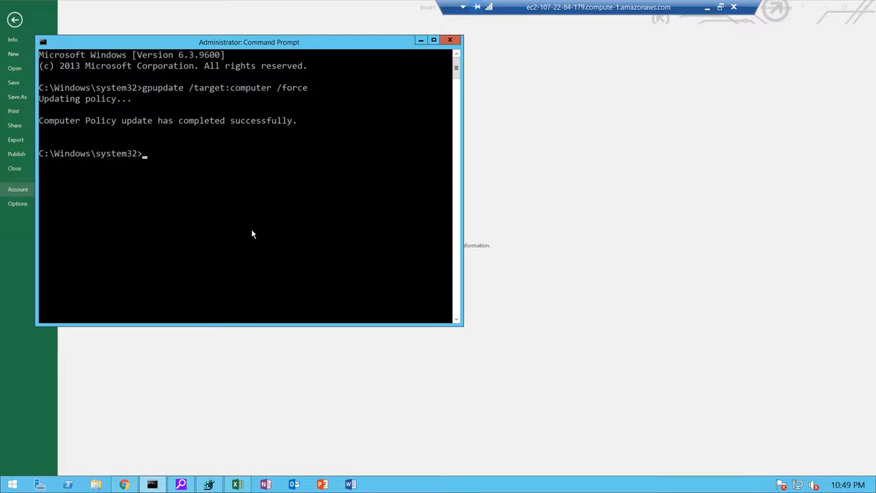
pyautogui.click(208, 484)
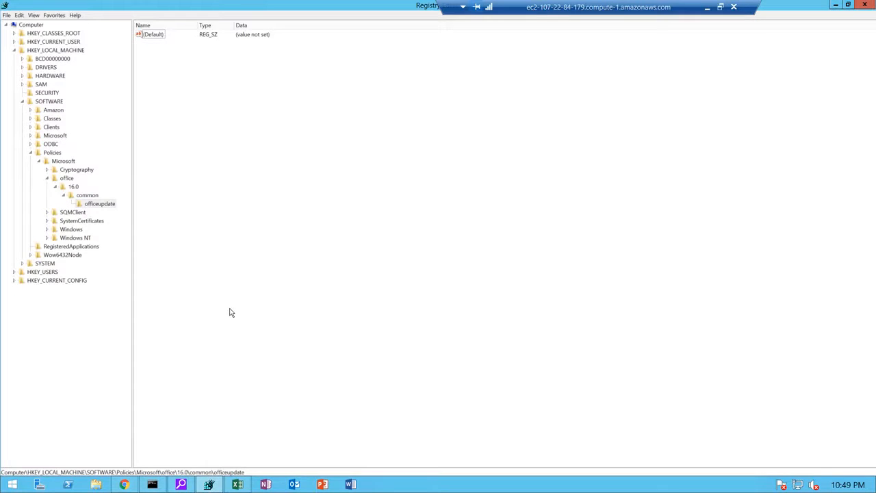
# Refresh Registry Editor to recheck officeupdate for an updatebranch value.
pyautogui.click(33, 15)
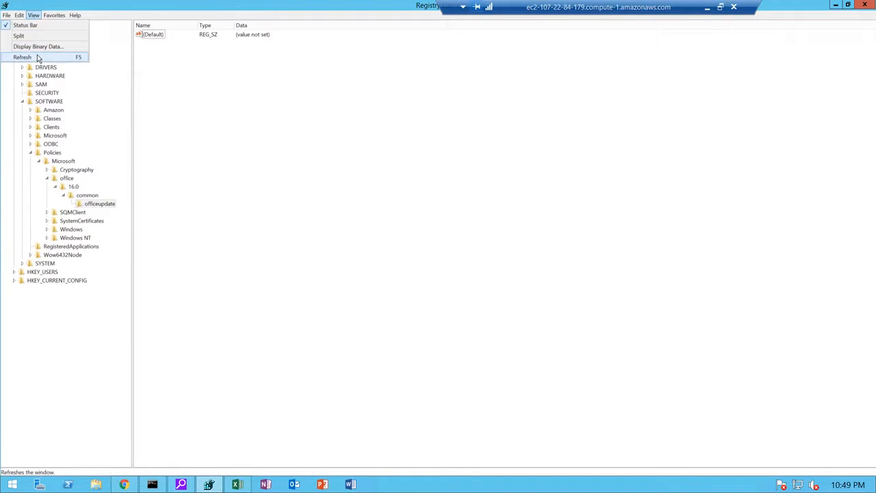
pyautogui.click(37, 58)
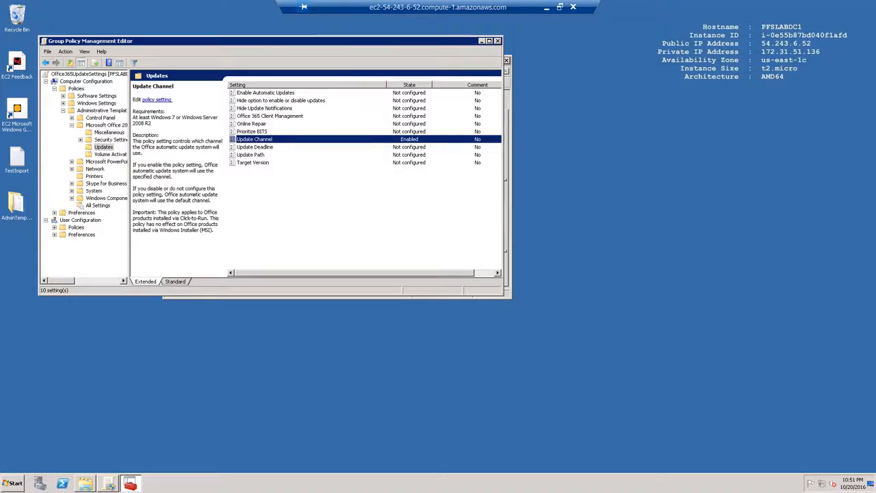
# Apply and save the Update Channel policy with channel identifier FirstReleaseCurrent.
pyautogui.doubleClick(267, 141)
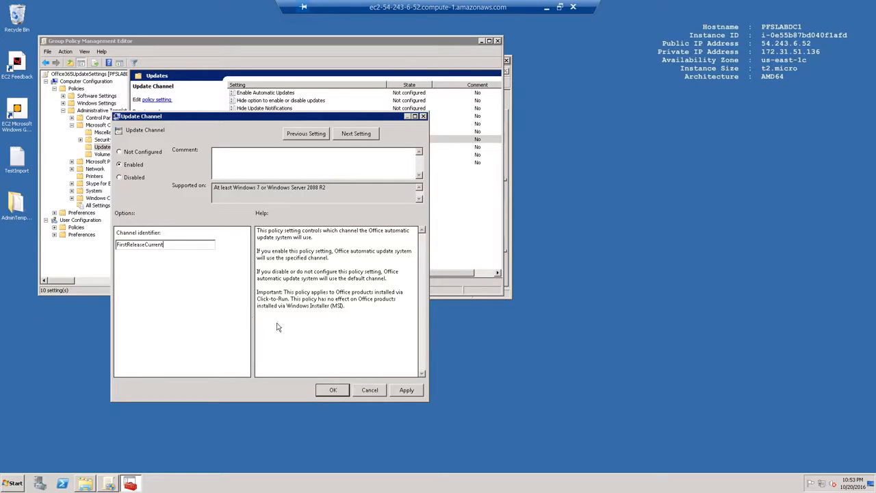
pyautogui.click(406, 390)
pyautogui.click(333, 389)
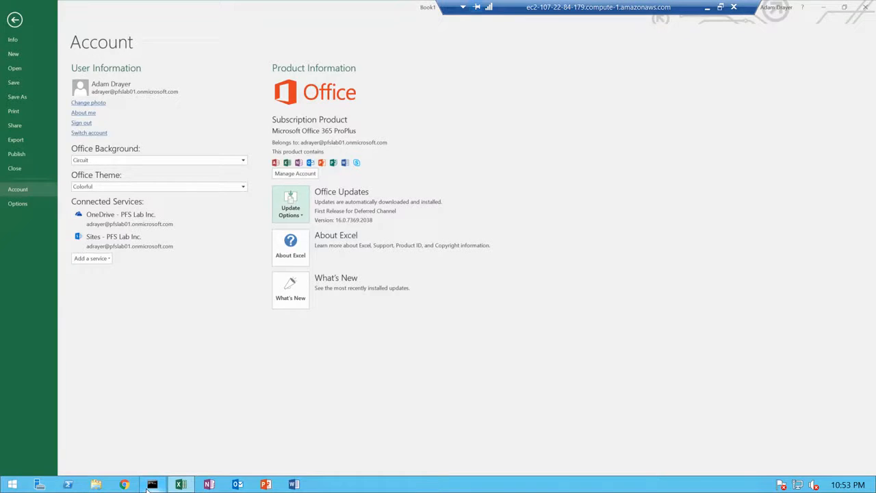
# Rerun gpupdate /target:computer /force in the Command Prompt.
pyautogui.click(158, 483)
pyautogui.press('Up')
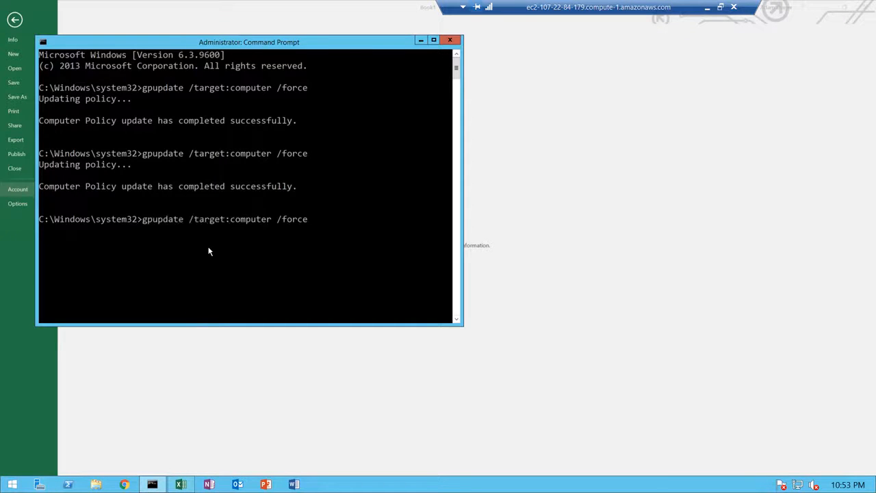
pyautogui.press('Return')
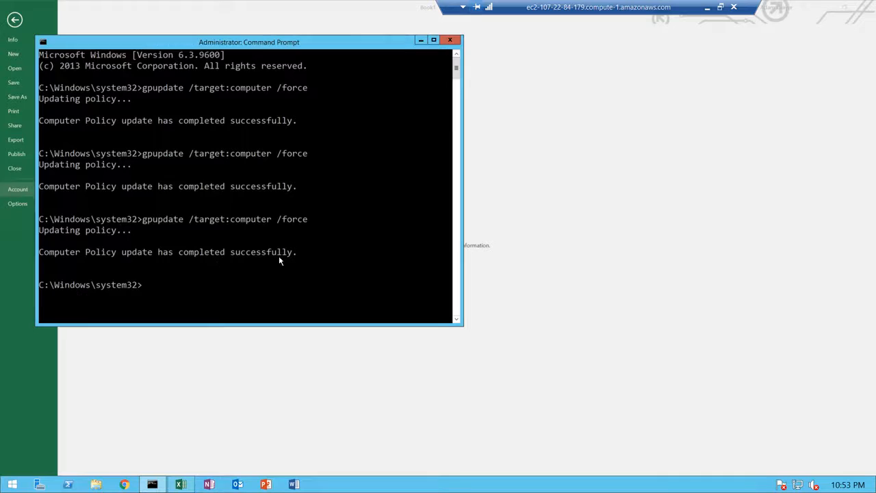
# Start an Office update from Excel's Account page via Update Options > Update Now.
pyautogui.click(631, 206)
pyautogui.click(282, 221)
pyautogui.click(301, 231)
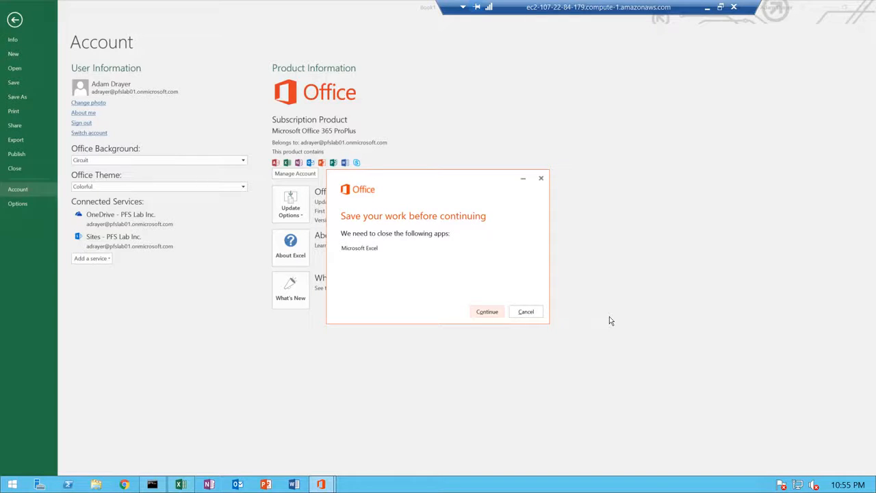
# Let Office close Excel to install the update, with the Command Prompt minimized while it relaunches.
pyautogui.click(483, 313)
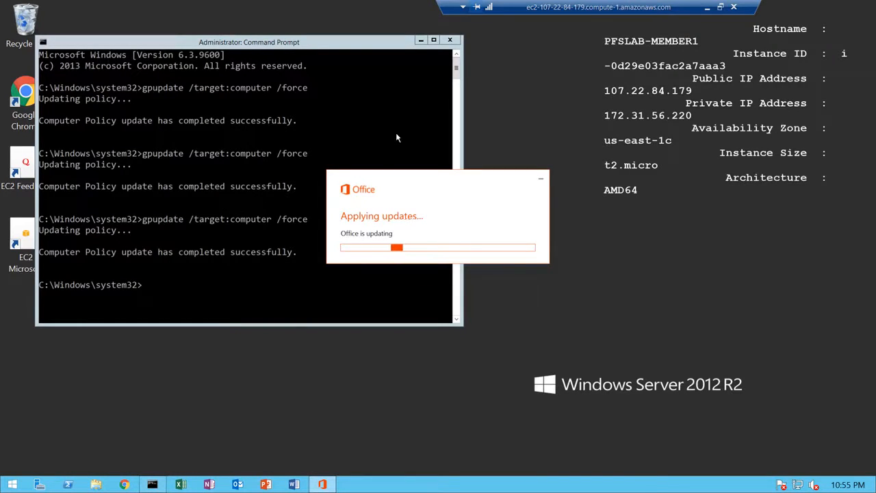
pyautogui.click(421, 39)
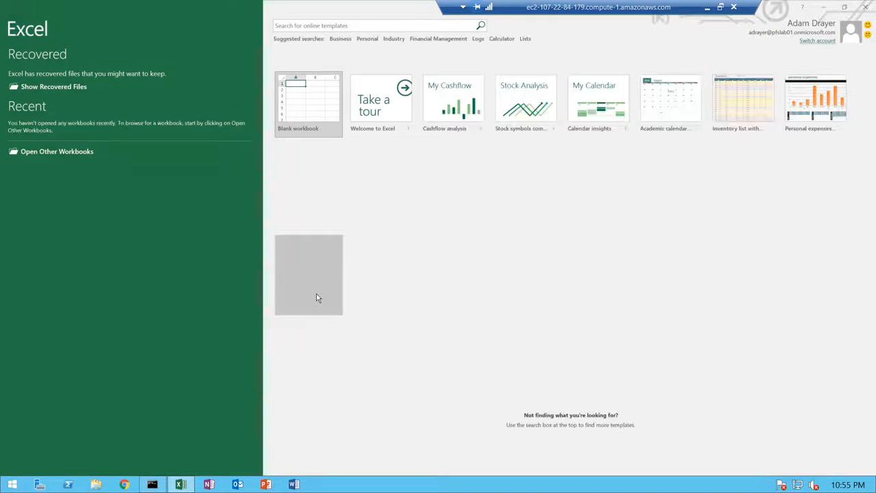
# Open a blank workbook, remove the recovered files, and check File > Account for Version 1610 (Build 7466.2022).
pyautogui.click(301, 110)
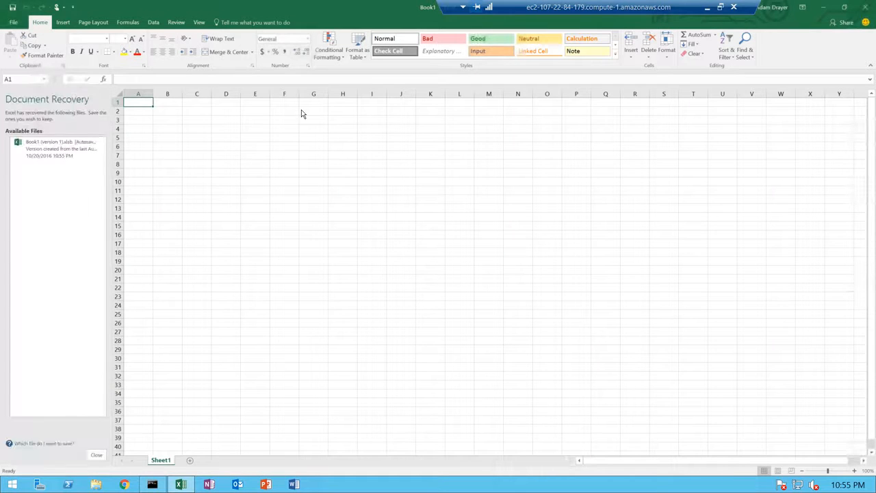
pyautogui.click(301, 109)
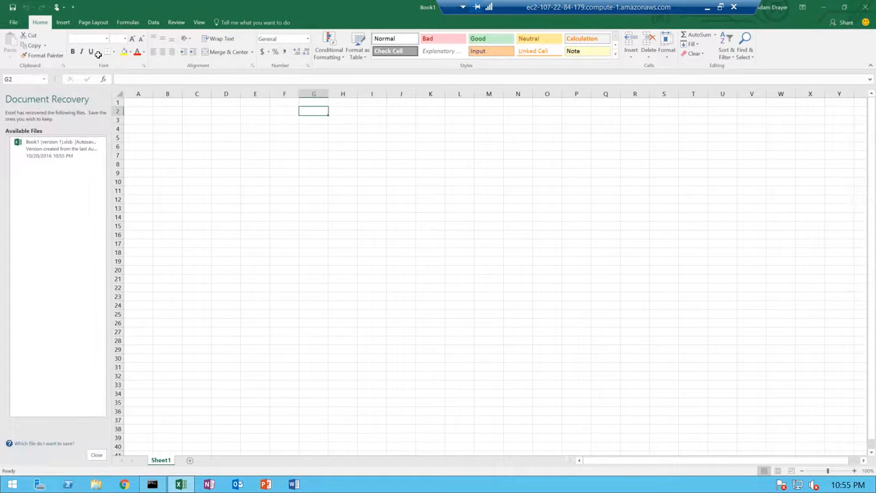
pyautogui.click(96, 455)
pyautogui.click(206, 152)
pyautogui.click(13, 23)
pyautogui.click(15, 191)
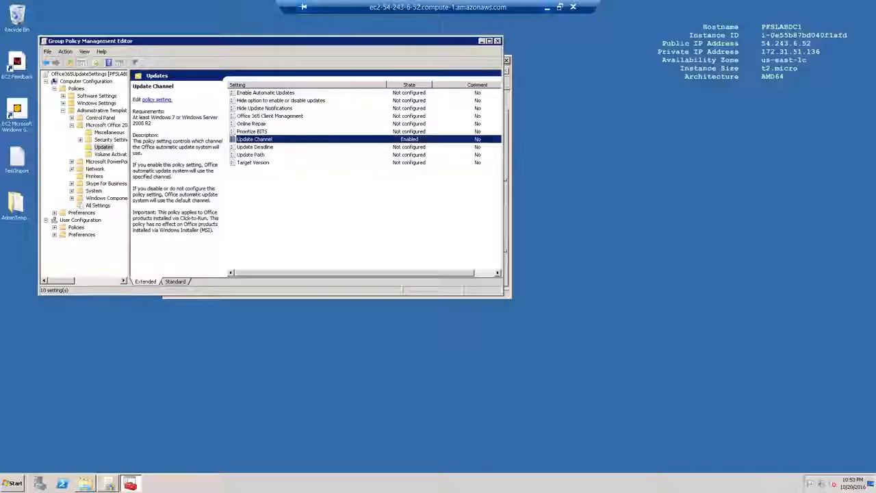
# Switch the Update Channel policy to Not Configured and confirm with OK.
pyautogui.doubleClick(269, 140)
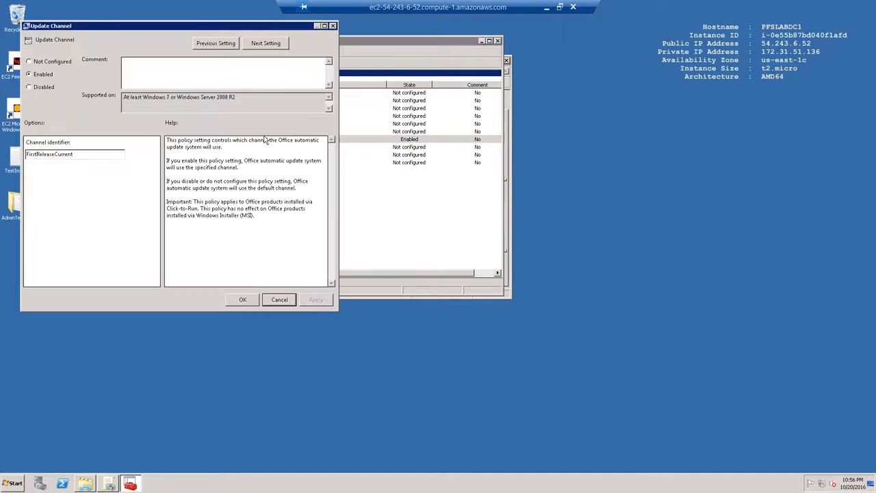
pyautogui.click(53, 63)
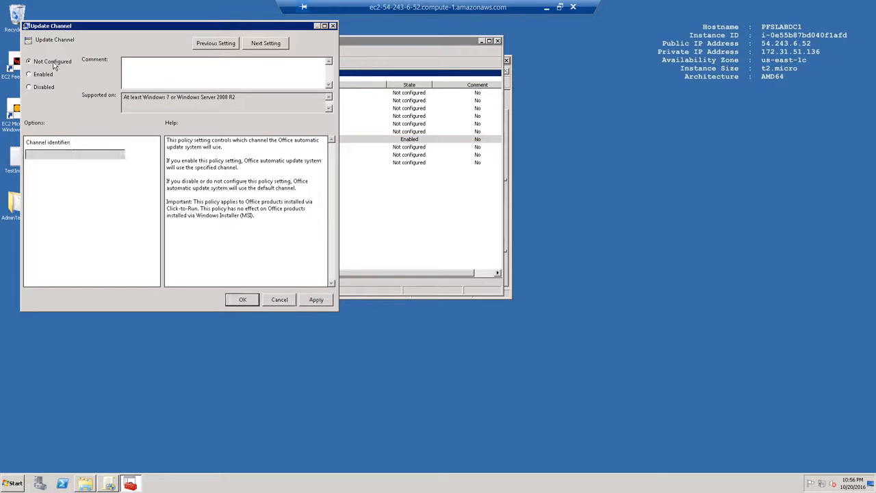
pyautogui.click(242, 299)
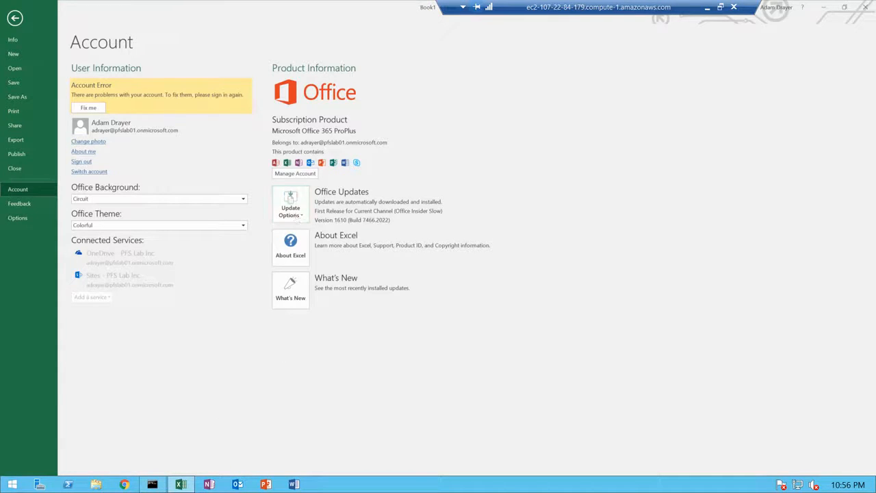
# Rerun the forced computer policy refresh, gpupdate /target:computer /force, in the Command Prompt.
pyautogui.click(152, 484)
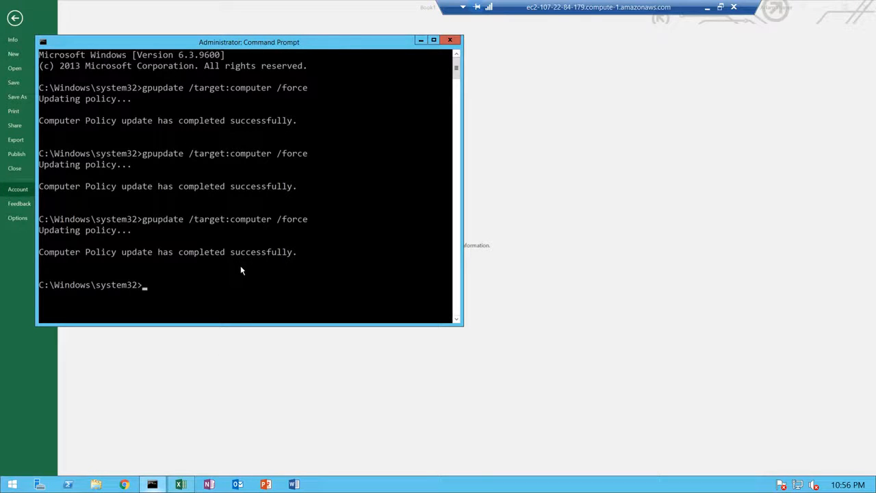
pyautogui.press('Up')
pyautogui.press('Return')
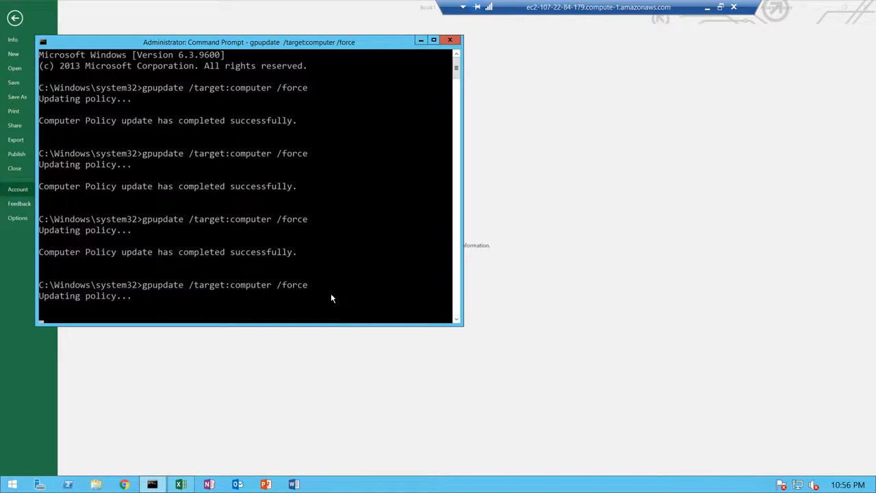
# Run Update Options > Update Now from Excel's Account page and let Office close Excel to install.
pyautogui.click(449, 232)
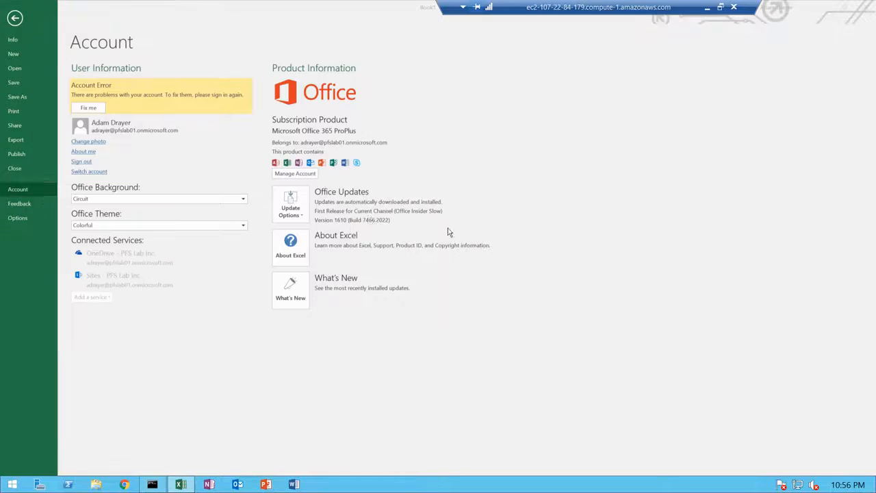
pyautogui.click(290, 209)
pyautogui.click(291, 230)
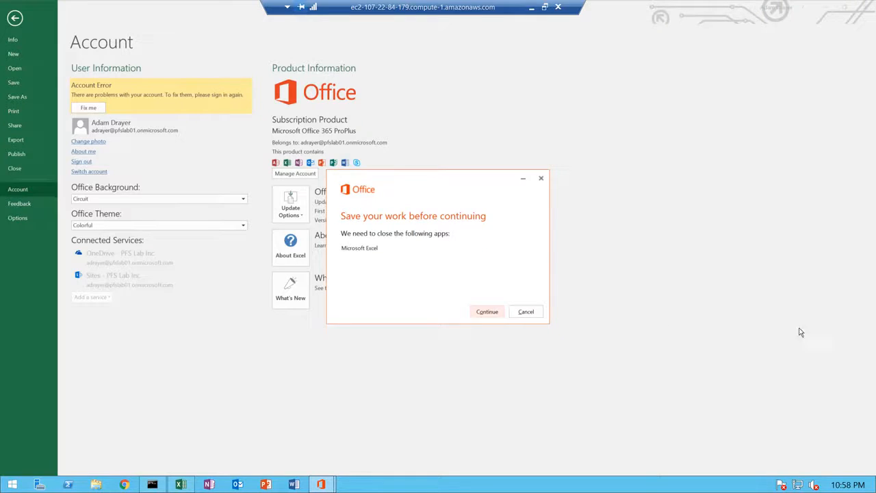
pyautogui.click(487, 314)
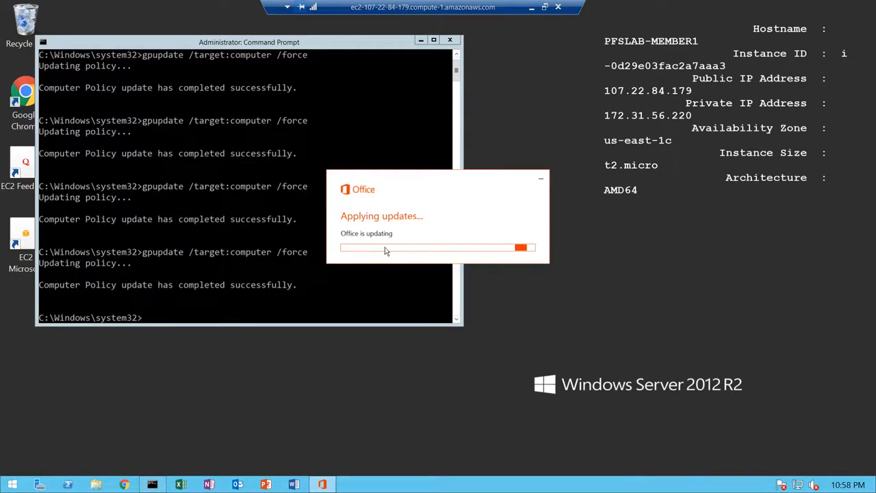
pyautogui.click(421, 40)
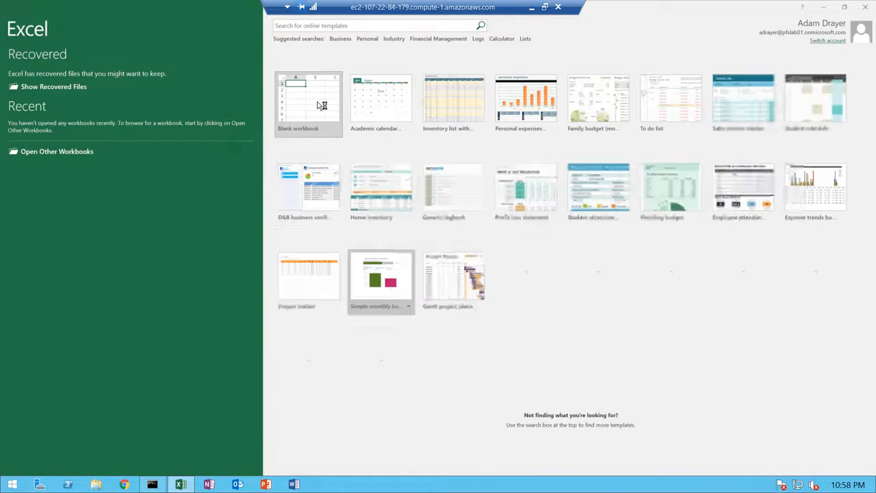
# Open a blank workbook, remove the recovered files, and check File > Account for version 16.0.7369.2038.
pyautogui.click(298, 113)
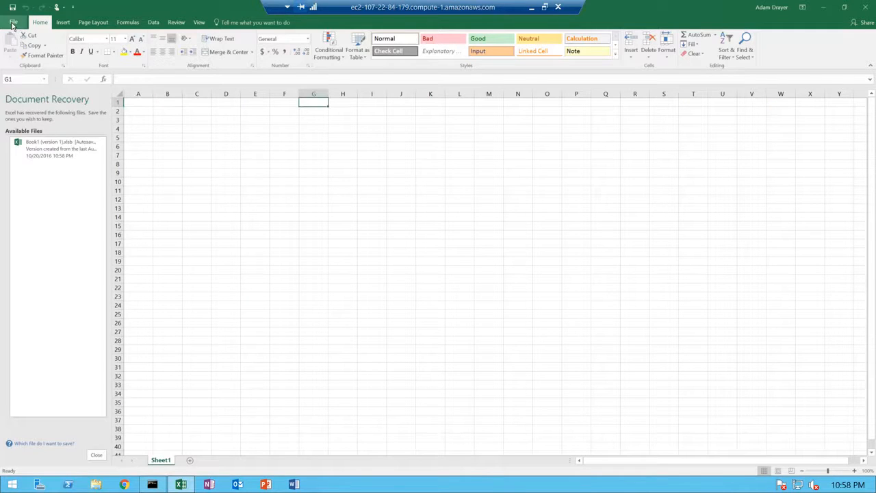
pyautogui.click(96, 455)
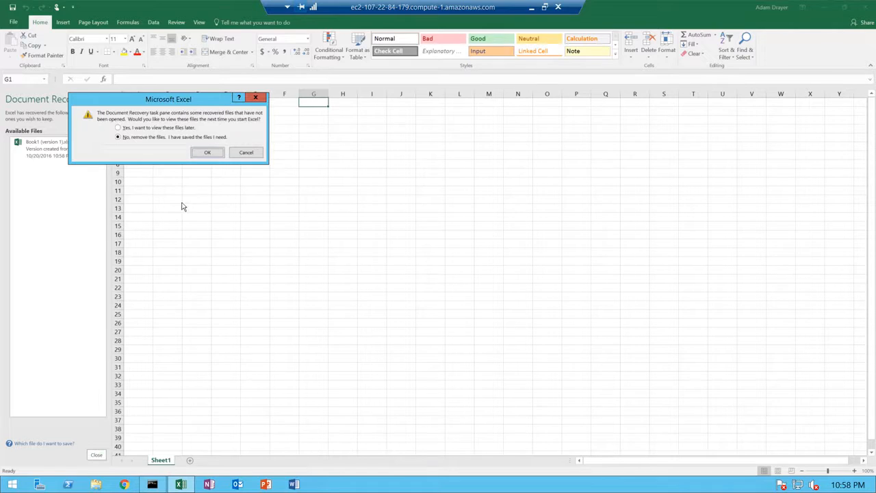
pyautogui.click(207, 153)
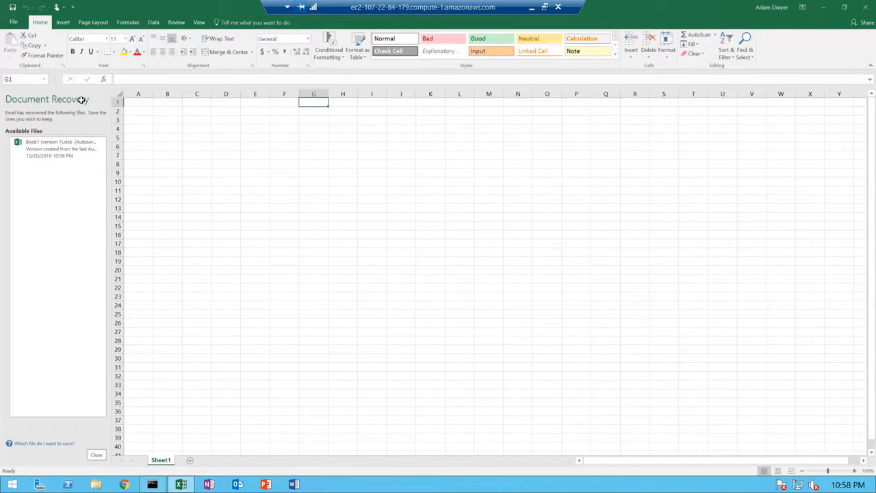
pyautogui.click(20, 24)
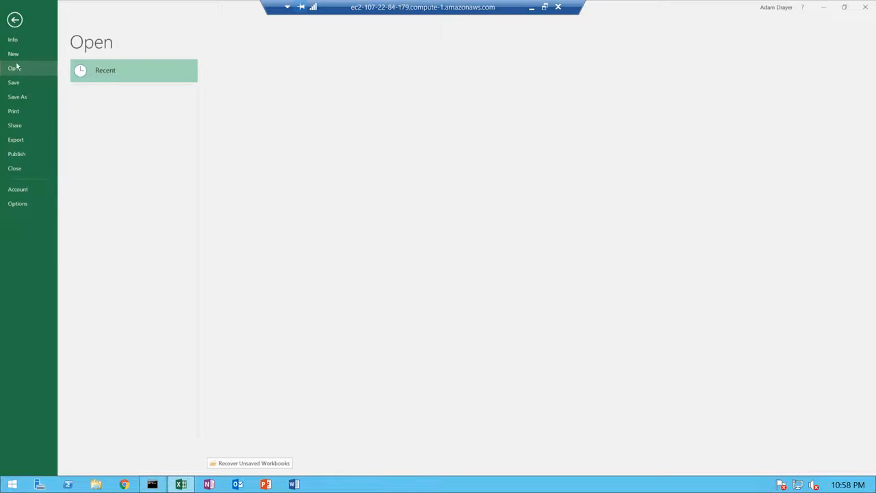
pyautogui.click(17, 189)
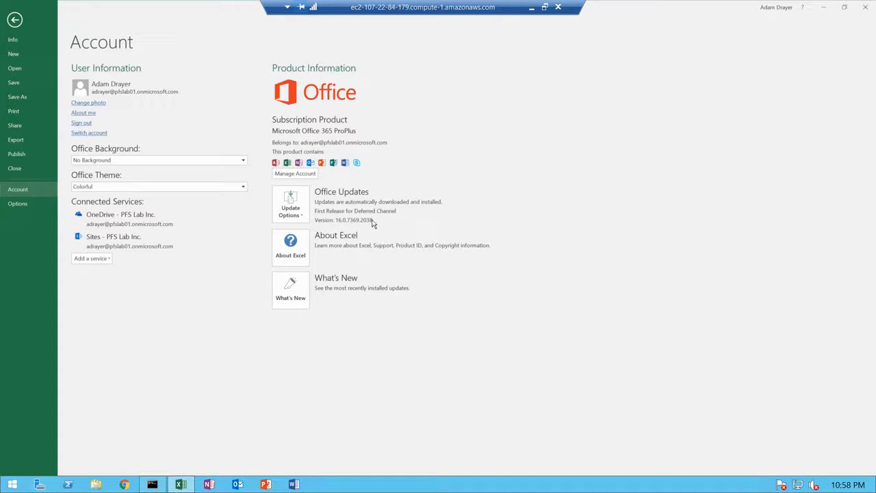